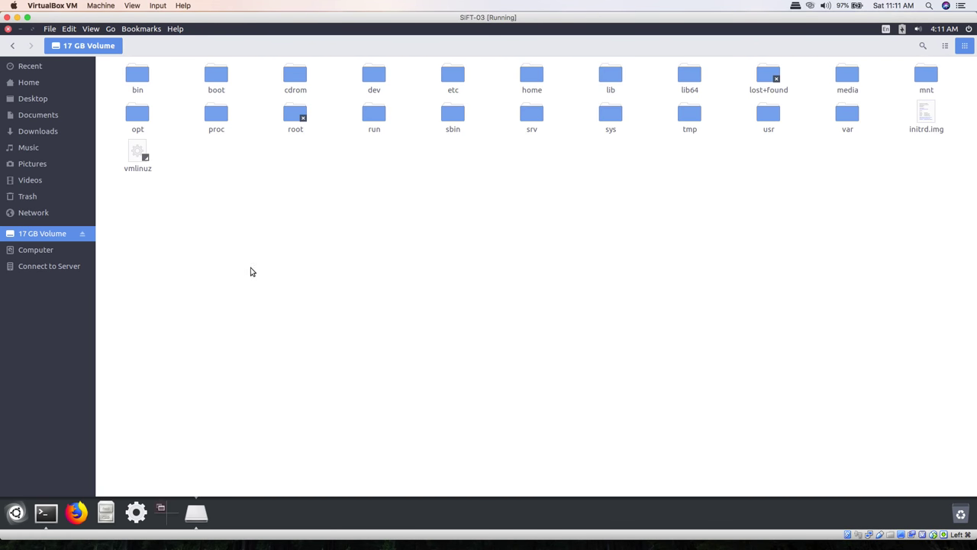
# Close the 17 GB Volume file window, then sign in to the Ubuntu - Plaso virtual machine with the account password
pyautogui.click(8, 29)
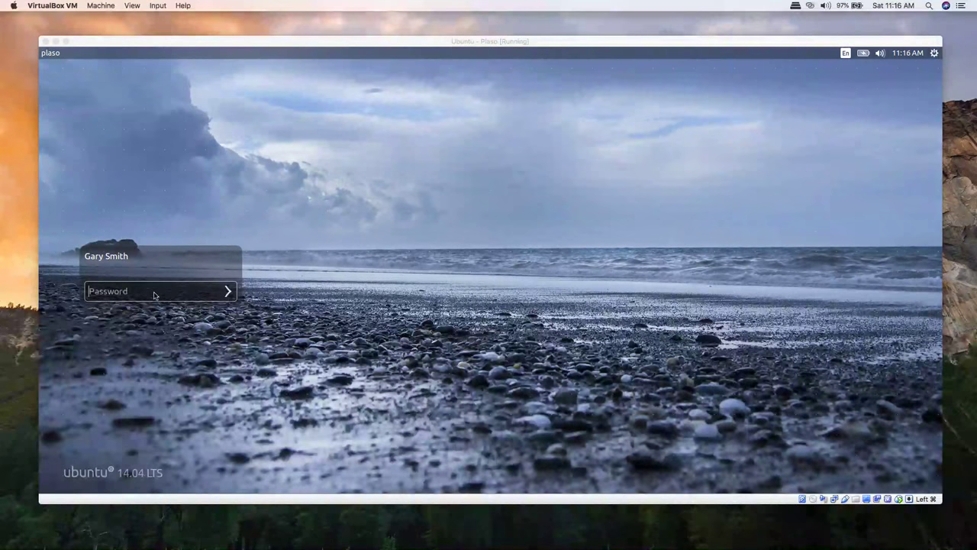
pyautogui.click(166, 286)
pyautogui.write('•••••')
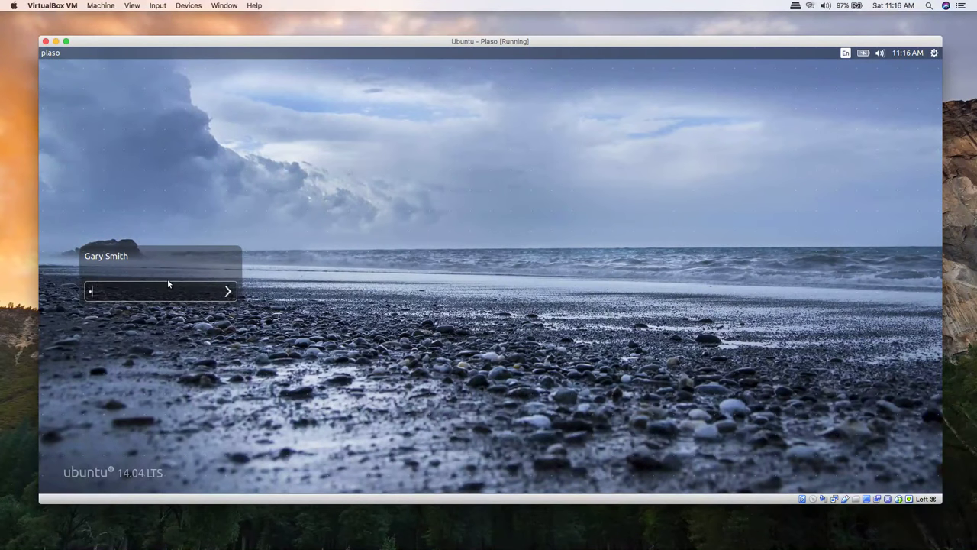
pyautogui.write('••')
pyautogui.press('Return')
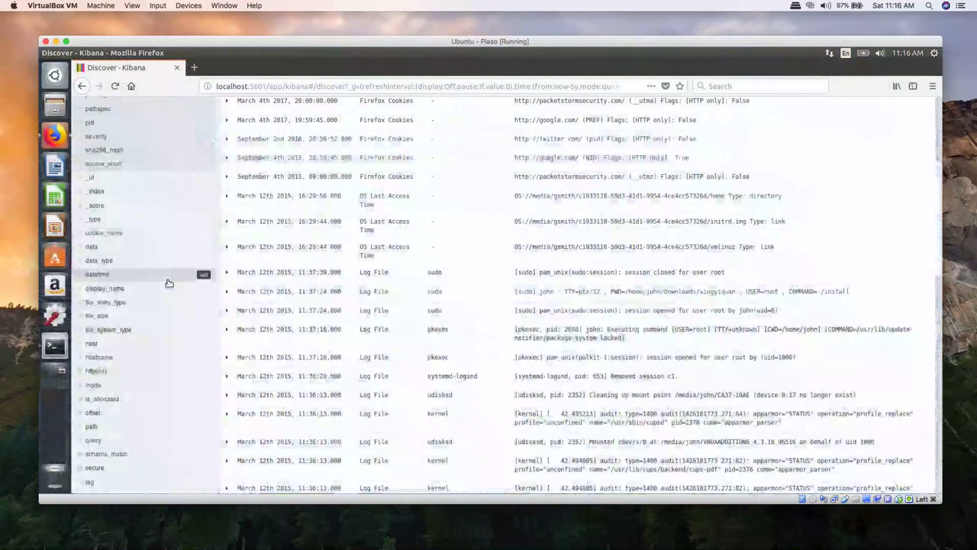
# Zoom the event histogram into its tallest bar, narrowing the time range to March 4th through March 6th, 2015
pyautogui.scroll(4, 163, 278)
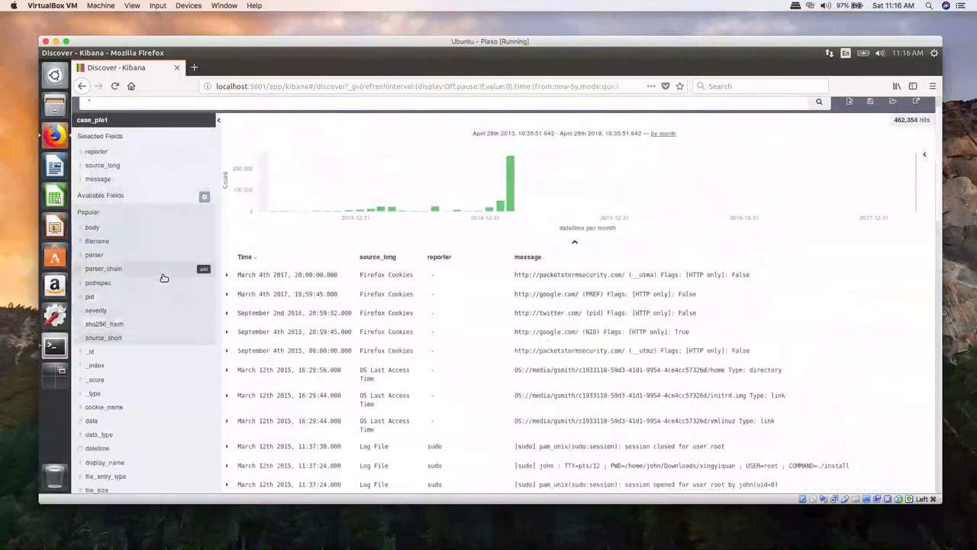
pyautogui.scroll(1, 163, 278)
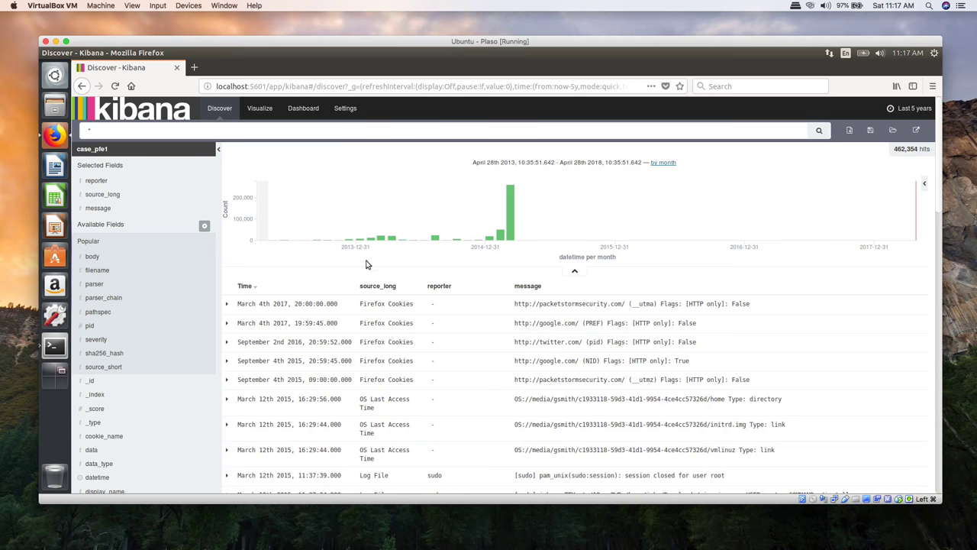
pyautogui.moveTo(505, 236)
pyautogui.moveTo(514, 229); pyautogui.dragTo(525, 232)
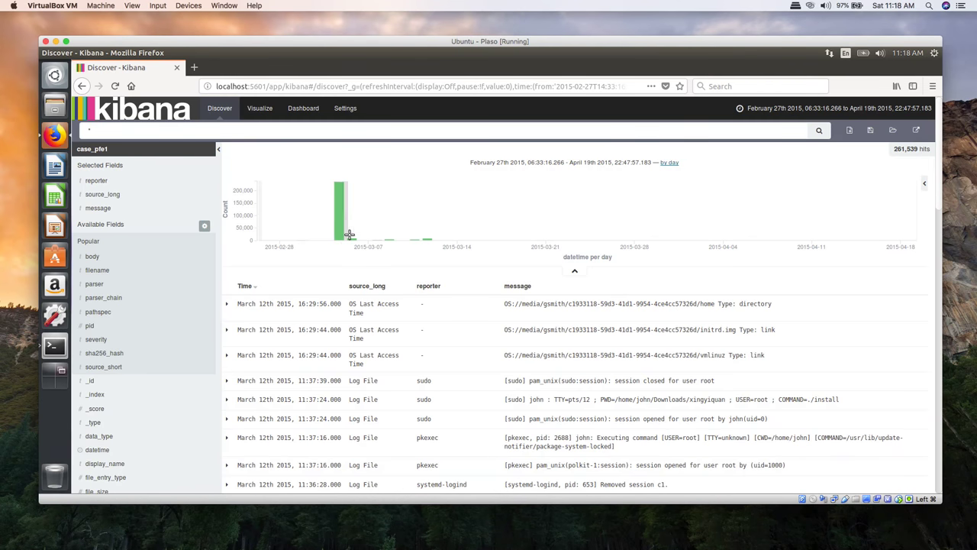
pyautogui.moveTo(349, 235); pyautogui.dragTo(356, 269)
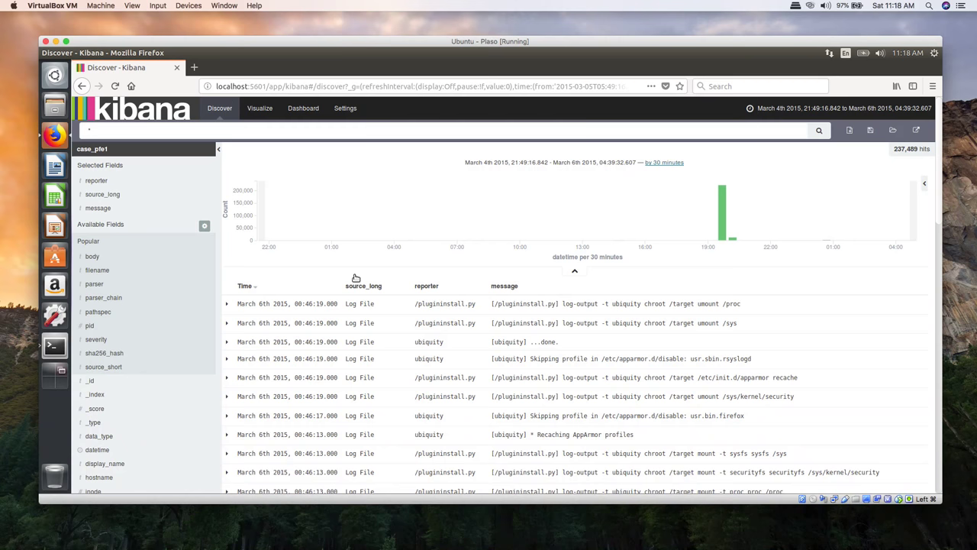
# Examine the log file entries and their messages in the narrowed March 4th to 6th, 2015 range
pyautogui.scroll(-2, 397, 328)
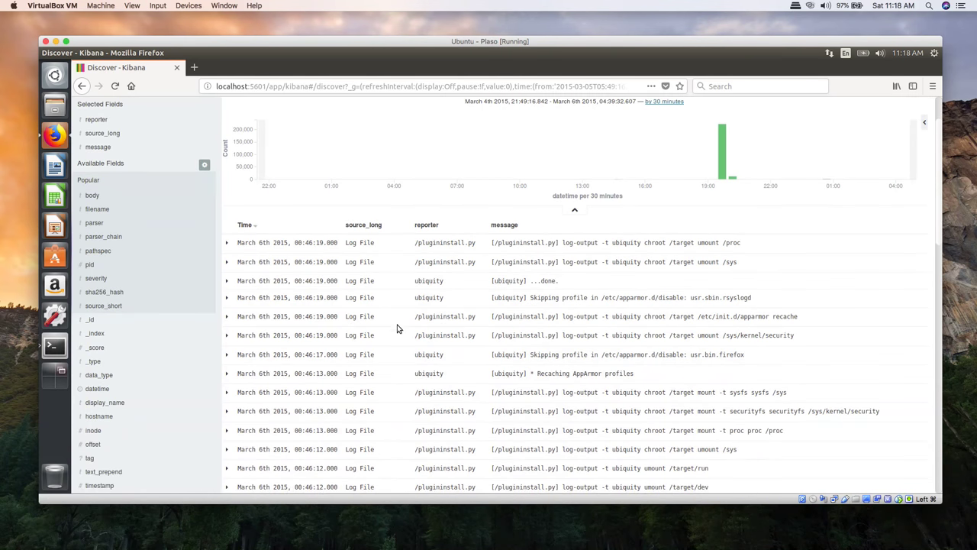
pyautogui.scroll(-5, 396, 328)
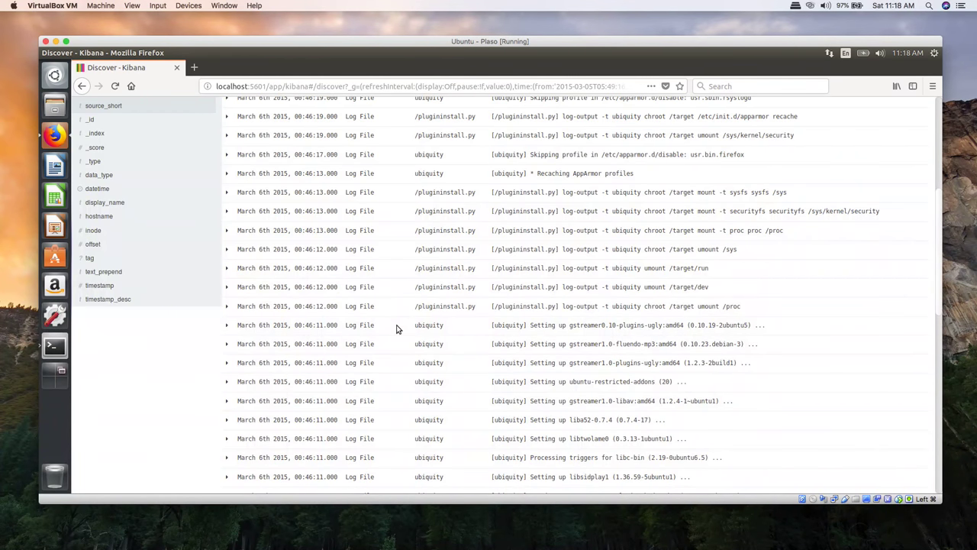
pyautogui.scroll(-5, 397, 329)
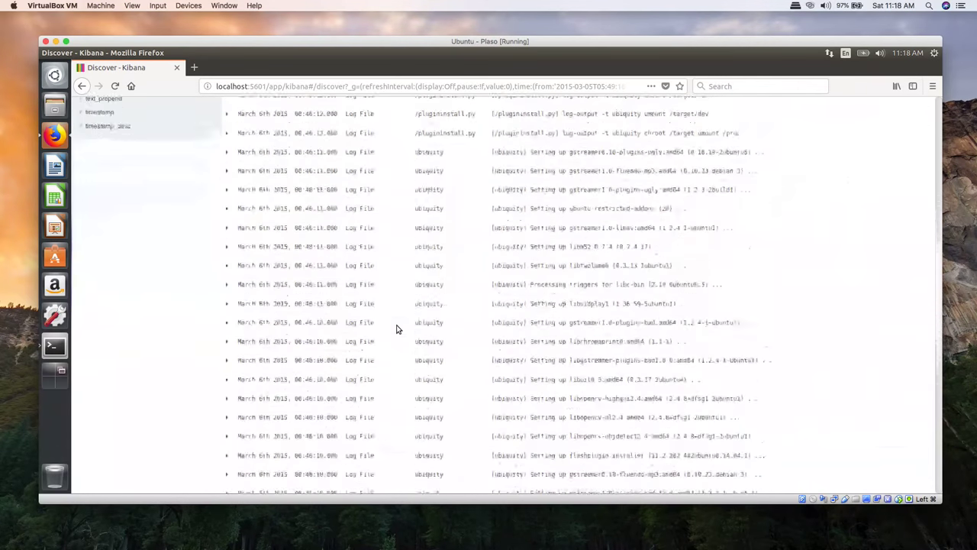
pyautogui.scroll(-2, 396, 329)
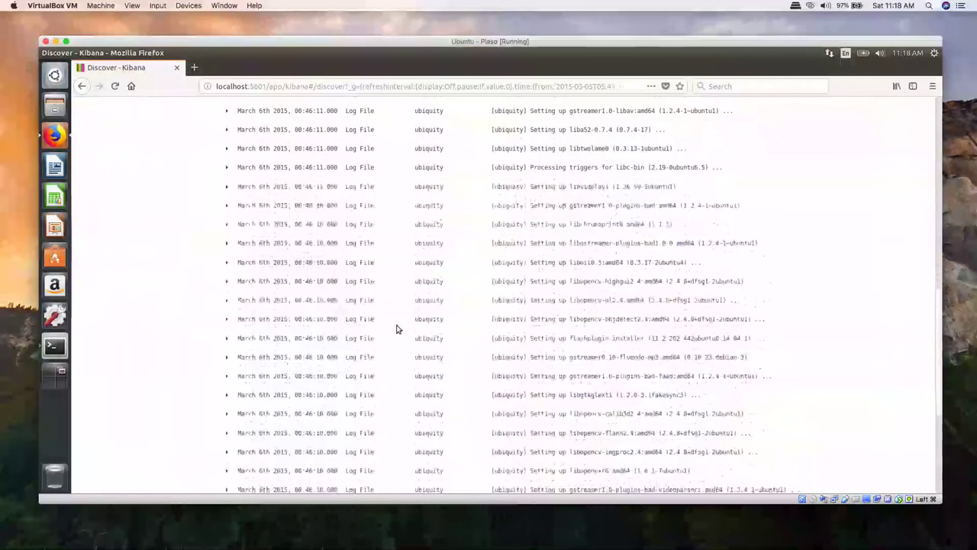
pyautogui.scroll(-4, 397, 329)
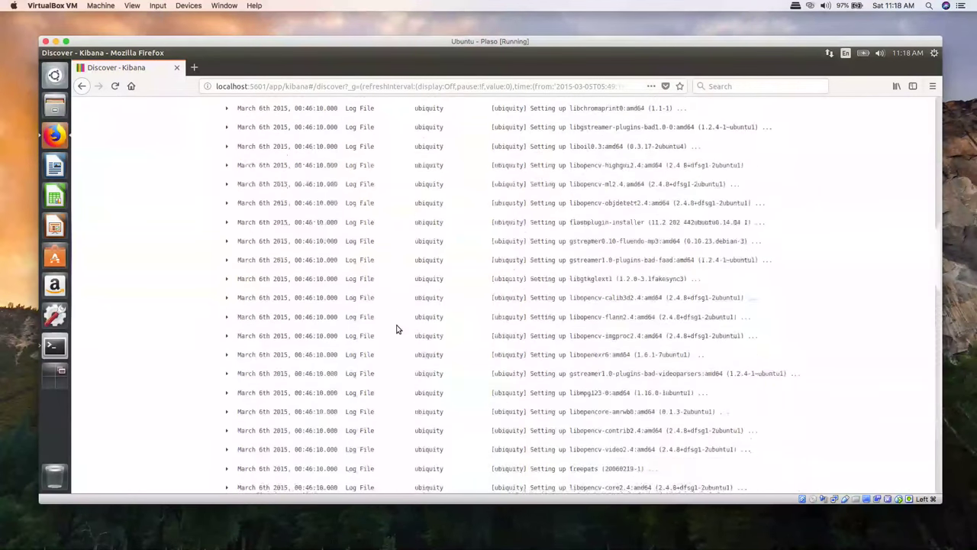
pyautogui.scroll(-3, 396, 329)
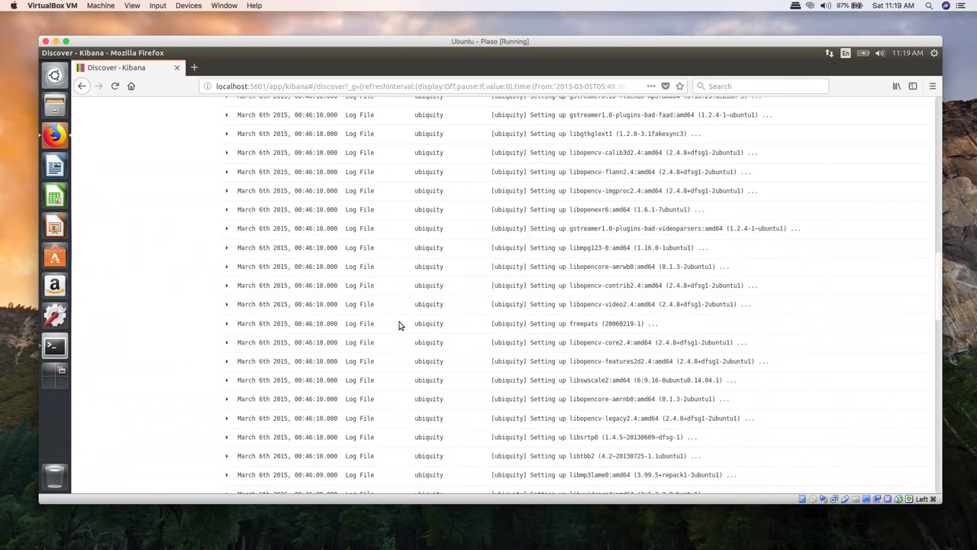
pyautogui.scroll(8, 397, 324)
pyautogui.scroll(10, 398, 319)
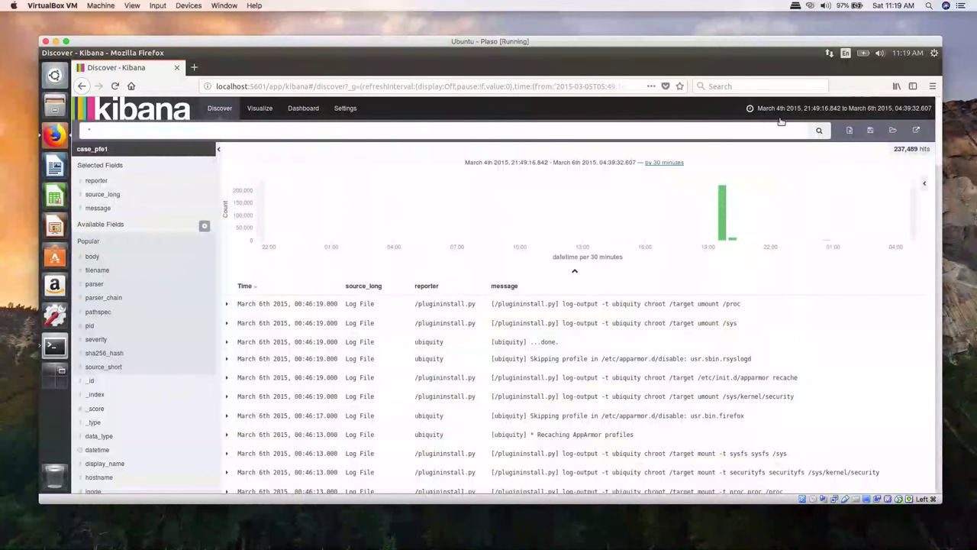
pyautogui.click(809, 108)
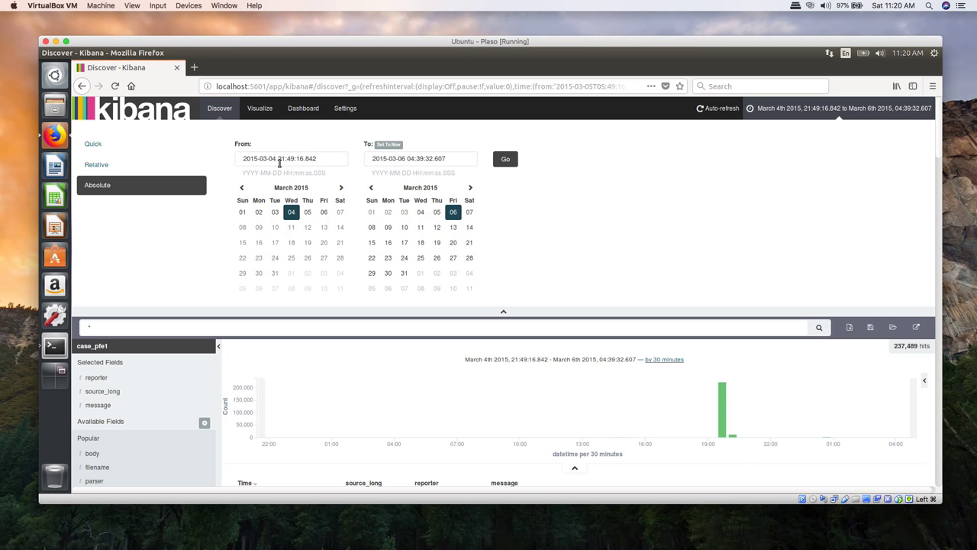
pyautogui.click(306, 159)
pyautogui.click(243, 213)
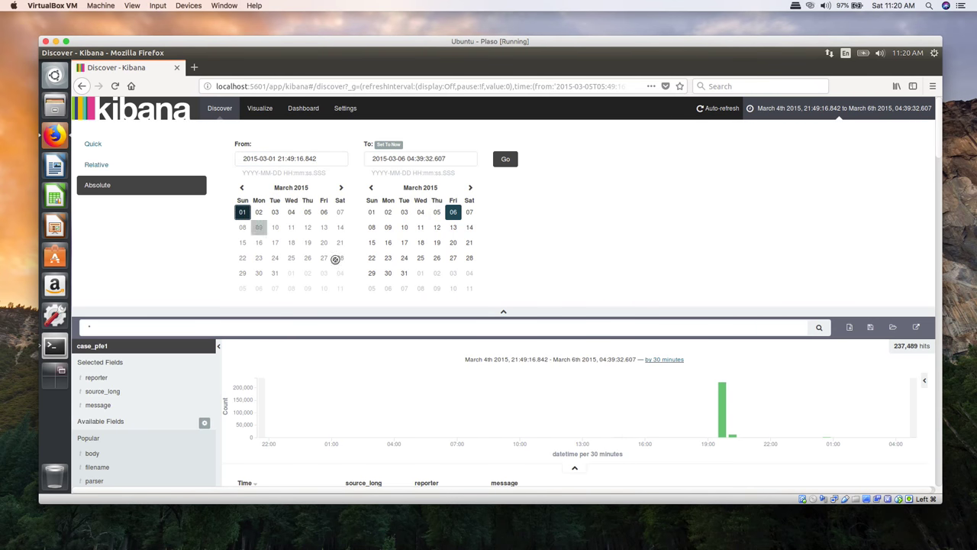
pyautogui.click(404, 273)
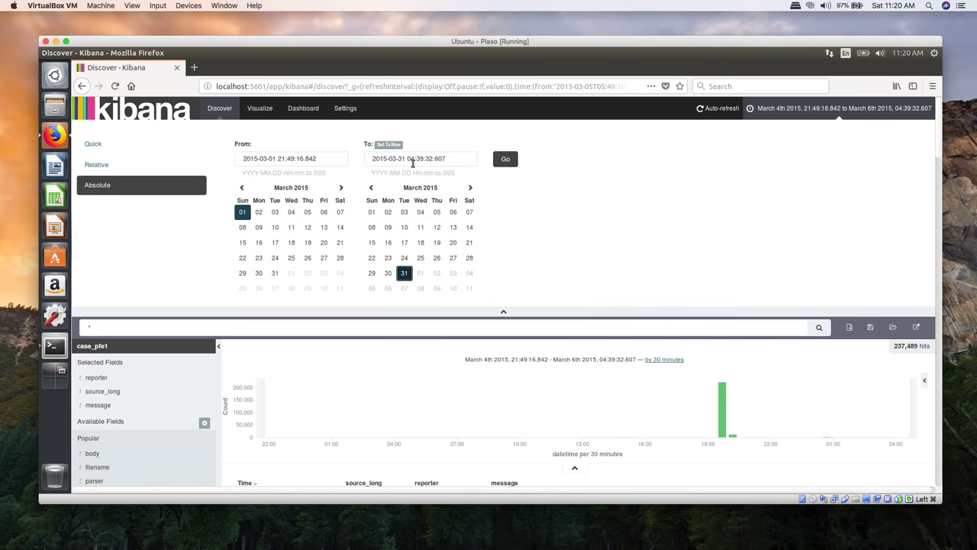
pyautogui.moveTo(409, 158); pyautogui.dragTo(444, 159)
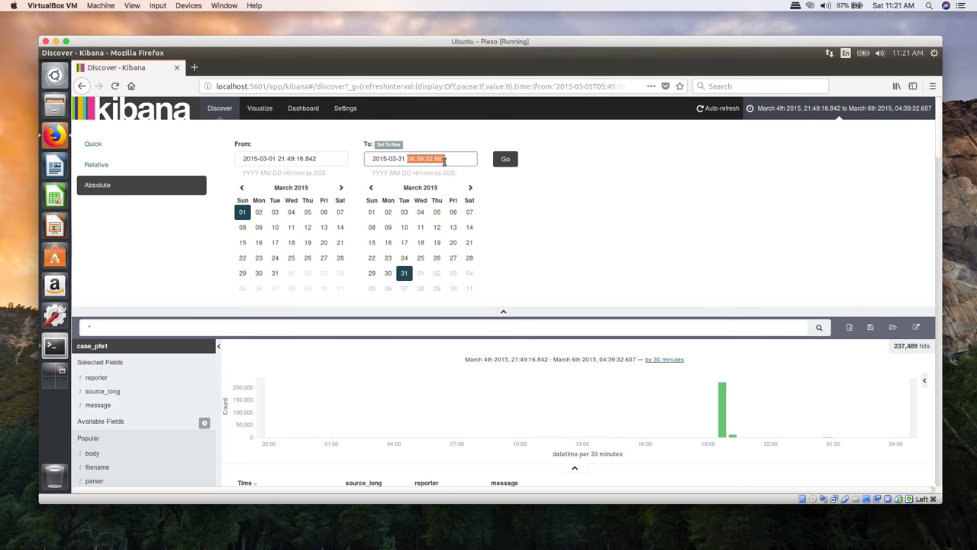
pyautogui.press('BackSpace')
pyautogui.write('23:59:59')
pyautogui.click(504, 160)
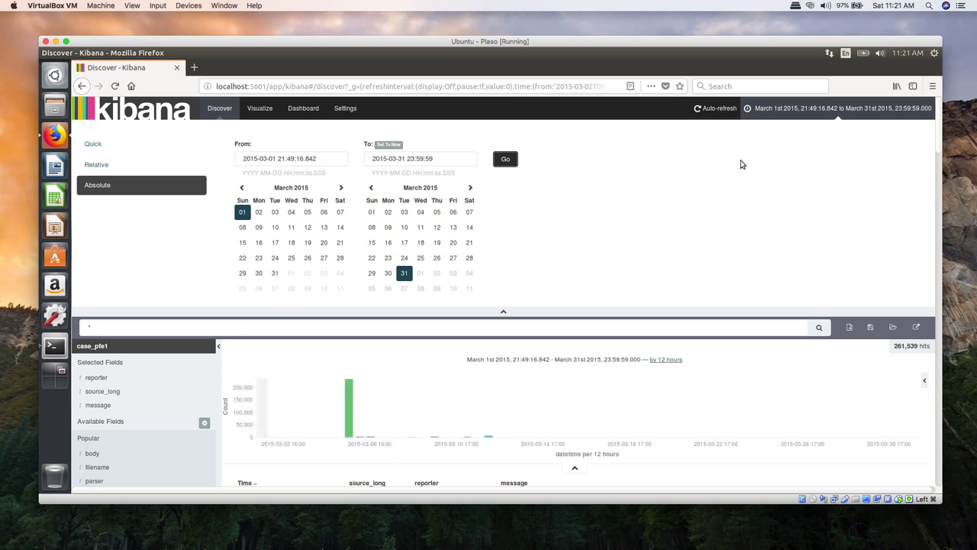
pyautogui.click(798, 109)
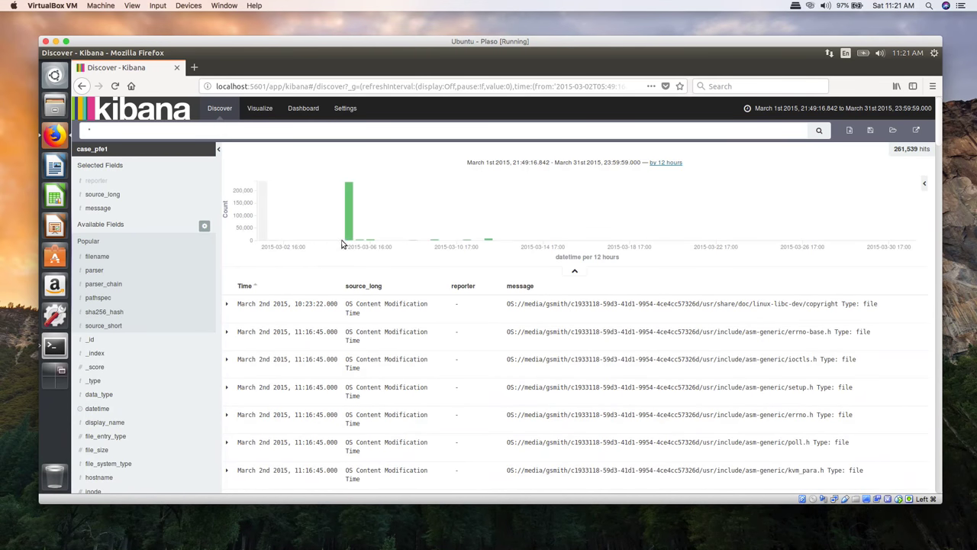
# Search the March 2015 events for apt-get and look through the matching entries
pyautogui.moveTo(352, 242)
pyautogui.click(143, 128)
pyautogui.press('BackSpace')
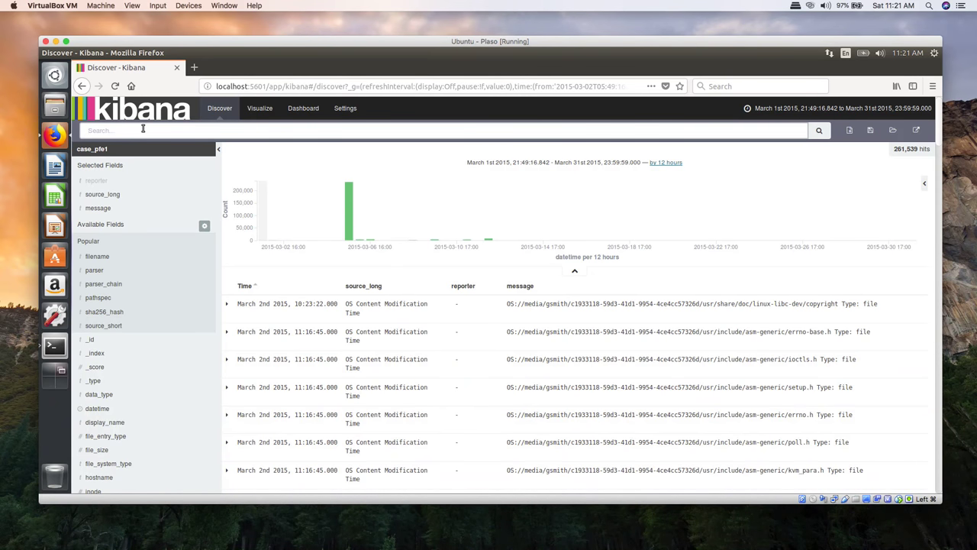
pyautogui.write('apt-get')
pyautogui.click(825, 130)
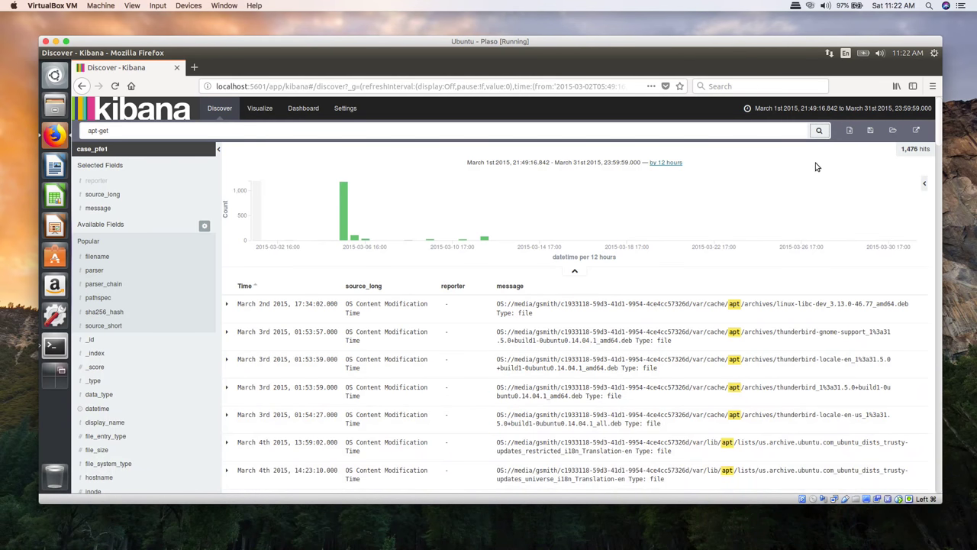
pyautogui.scroll(-5, 815, 164)
pyautogui.scroll(-5, 815, 162)
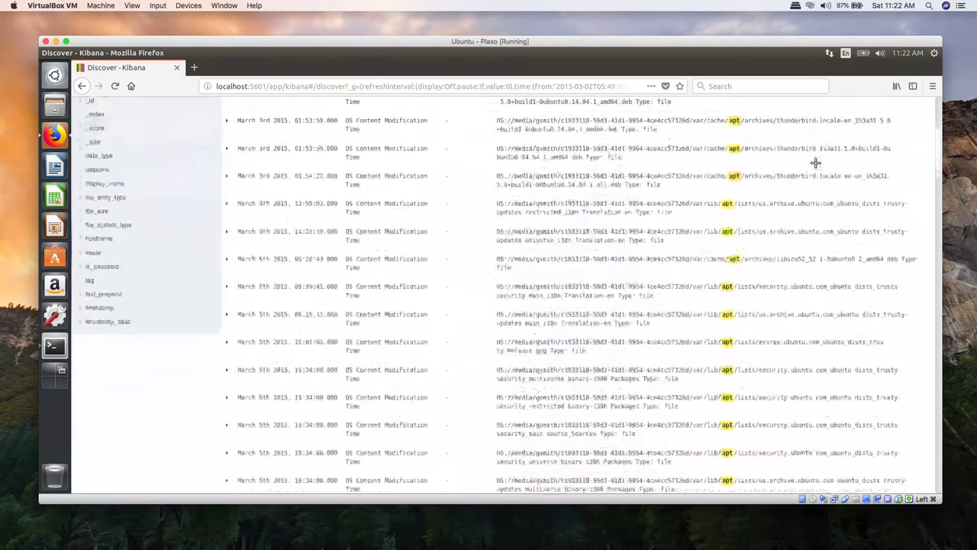
pyautogui.scroll(-5, 815, 164)
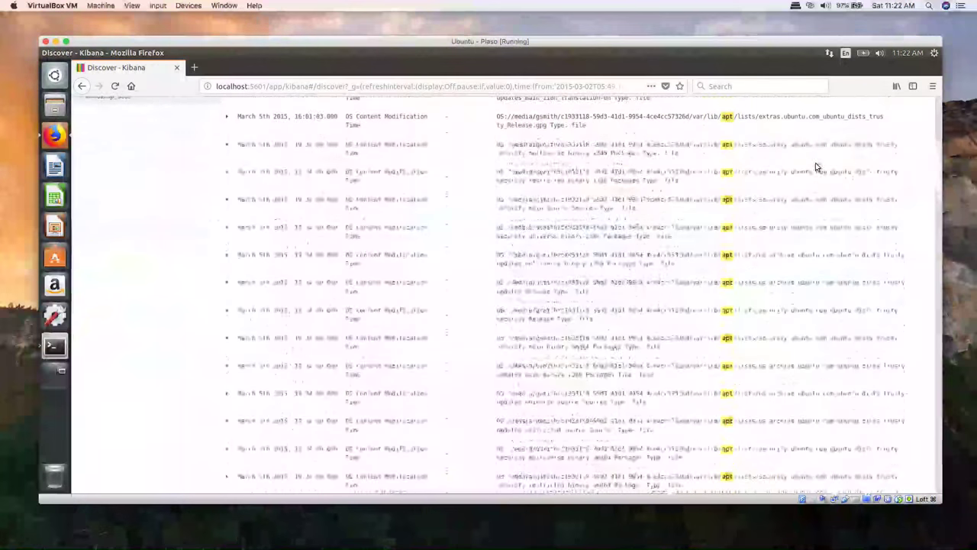
pyautogui.scroll(-5, 786, 261)
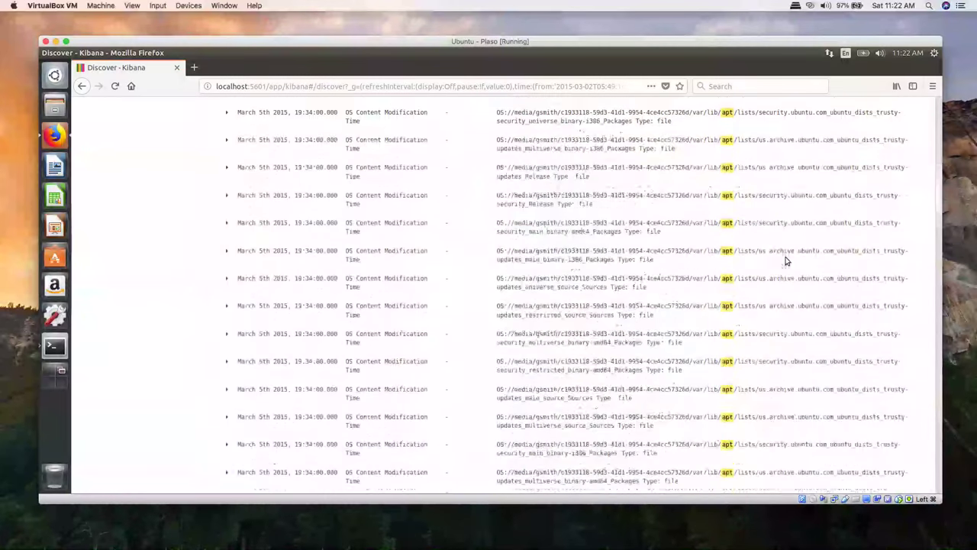
# Rerun the search for the exact phrase by enclosing apt-get in double quotes
pyautogui.scroll(15, 786, 261)
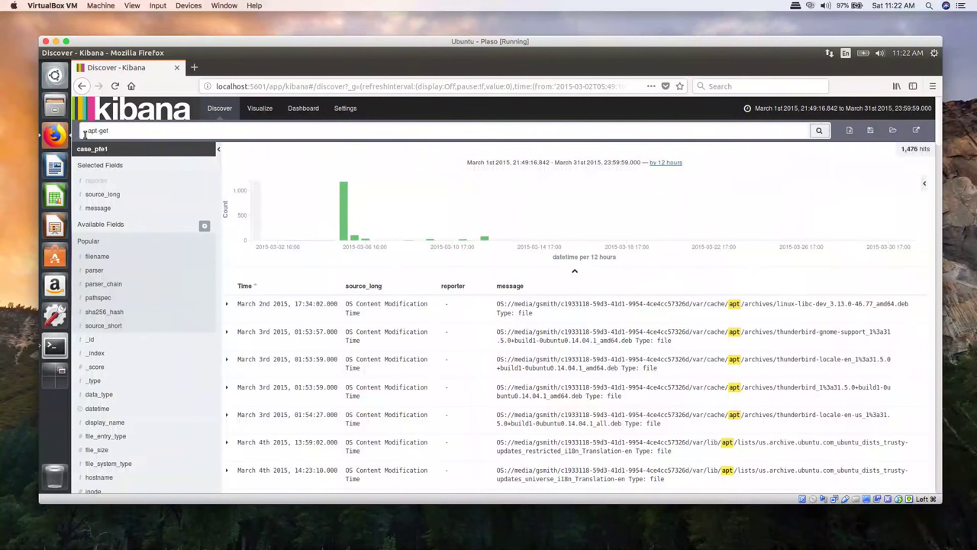
pyautogui.click(98, 131)
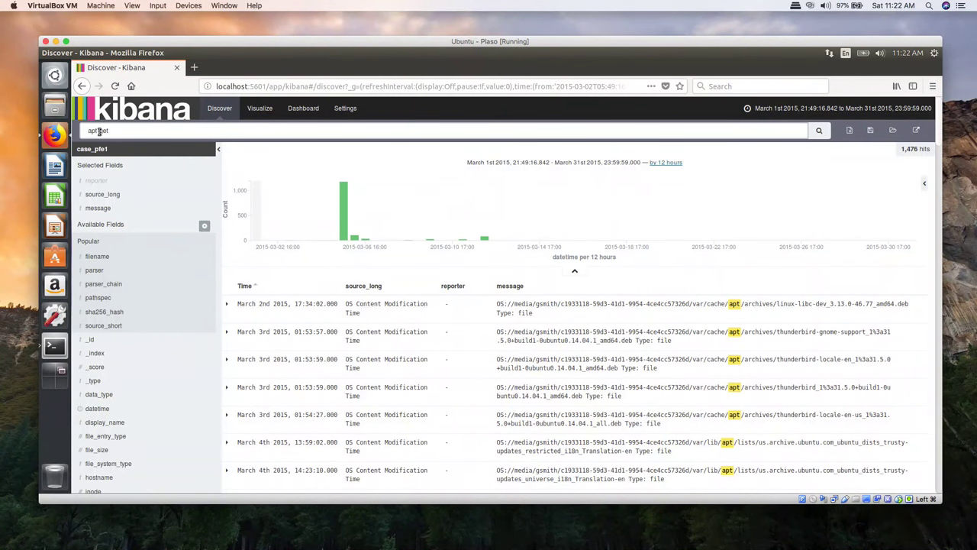
pyautogui.press('Home')
pyautogui.write('*')
pyautogui.press('End')
pyautogui.write('*')
pyautogui.press('Return')
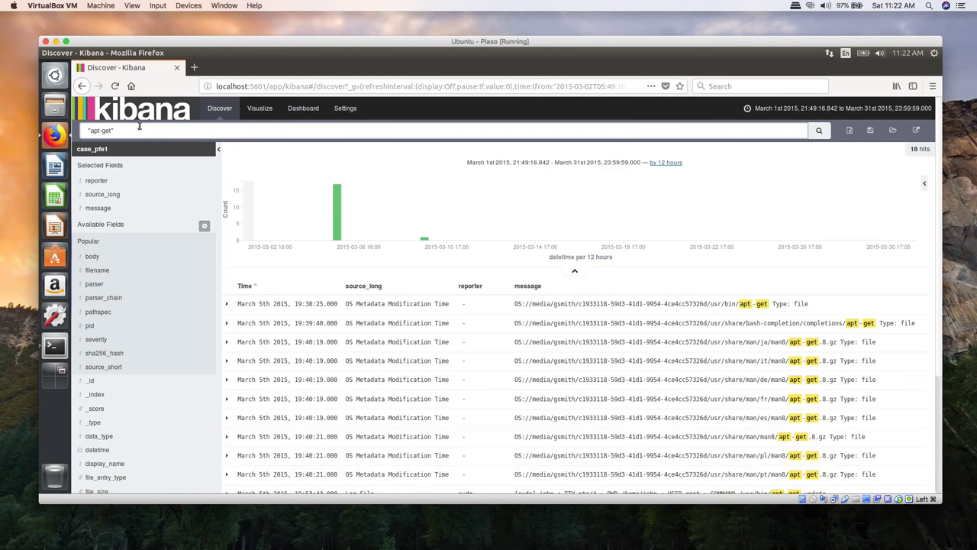
pyautogui.rightClick(99, 134)
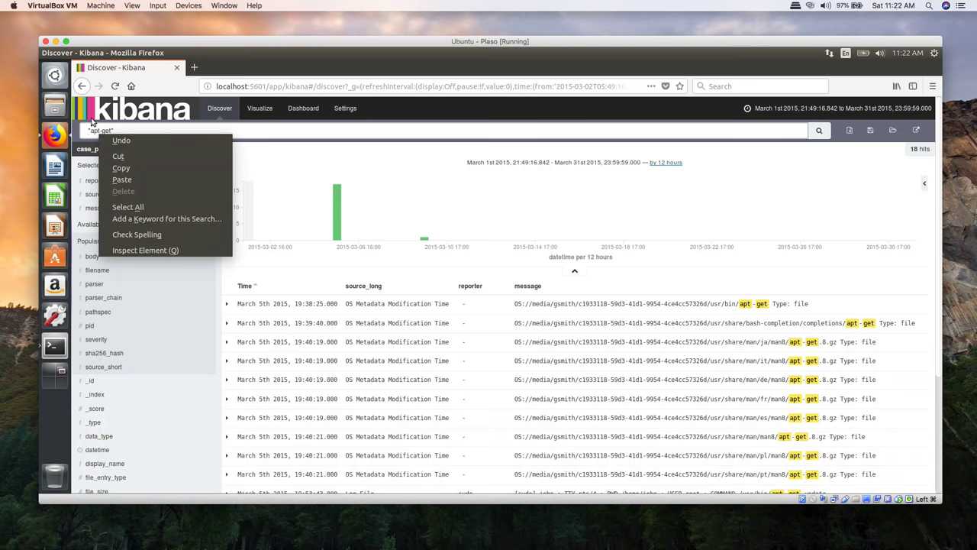
pyautogui.press('a')
pyautogui.click(97, 131)
pyautogui.rightClick(97, 132)
pyautogui.press('a')
pyautogui.click(97, 131)
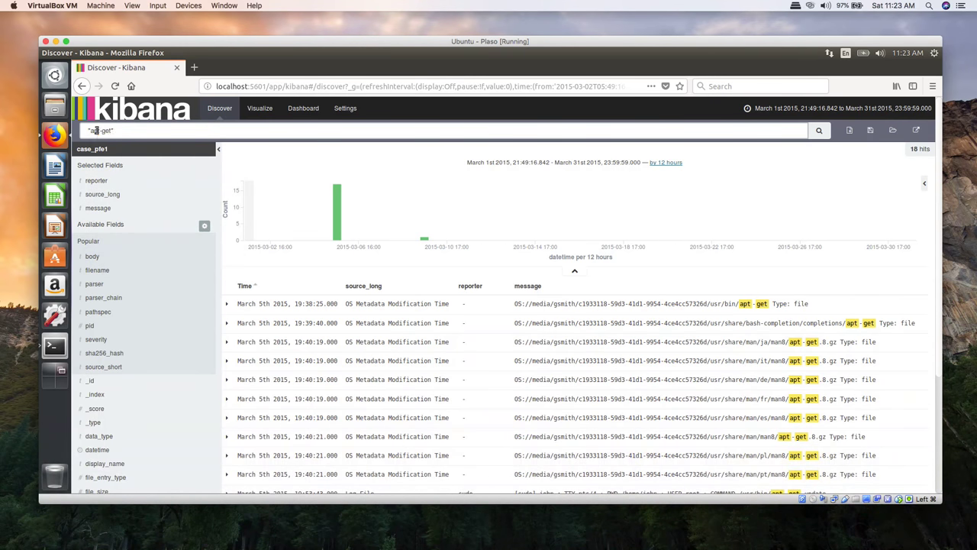
# Replace the phrase query with reporter:useradd and run the search for account creation events
pyautogui.moveTo(101, 132); pyautogui.dragTo(113, 132)
pyautogui.press('BackSpace')
pyautogui.press('BackSpace')
pyautogui.press('BackSpace')
pyautogui.press('BackSpace')
pyautogui.press('BackSpace')
pyautogui.write('1')
pyautogui.write('re')
pyautogui.write('porter')
pyautogui.press('BackSpace')
pyautogui.press('BackSpace')
pyautogui.press('BackSpace')
pyautogui.press('BackSpace')
pyautogui.press('BackSpace')
pyautogui.press('BackSpace')
pyautogui.press('BackSpace')
pyautogui.press('BackSpace')
pyautogui.press('BackSpace')
pyautogui.write('reporter')
pyautogui.write('useradd')
pyautogui.press('Return')
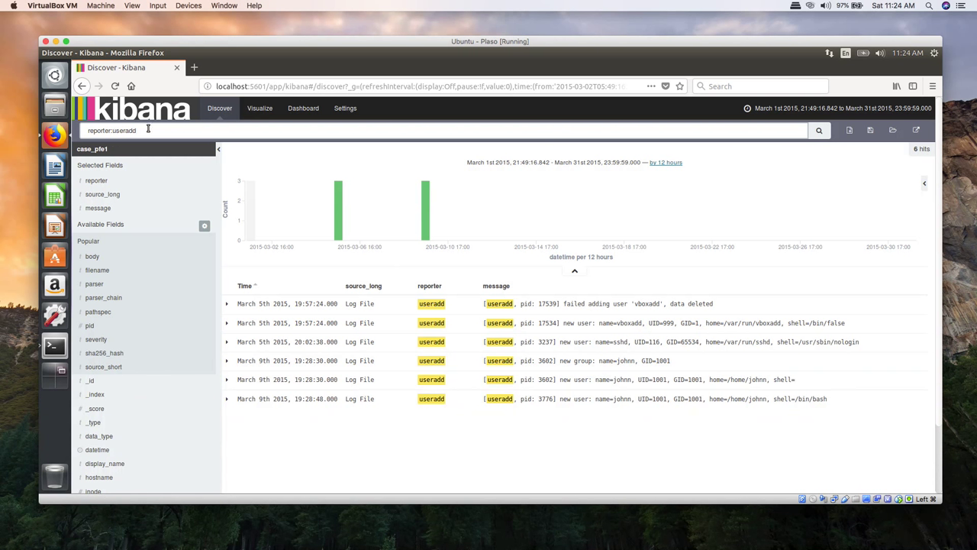
# Replace the query with reporter:passwd and search for password change events
pyautogui.press('BackSpace')
pyautogui.press('BackSpace')
pyautogui.press('BackSpace')
pyautogui.press('BackSpace')
pyautogui.press('BackSpace')
pyautogui.press('BackSpace')
pyautogui.press('BackSpace')
pyautogui.press('BackSpace')
pyautogui.press('BackSpace')
pyautogui.press('BackSpace')
pyautogui.press('BackSpace')
pyautogui.press('BackSpace')
pyautogui.press('BackSpace')
pyautogui.press('BackSpace')
pyautogui.press('BackSpace')
pyautogui.press('BackSpace')
pyautogui.write('reporter:passwd')
pyautogui.press('Return')
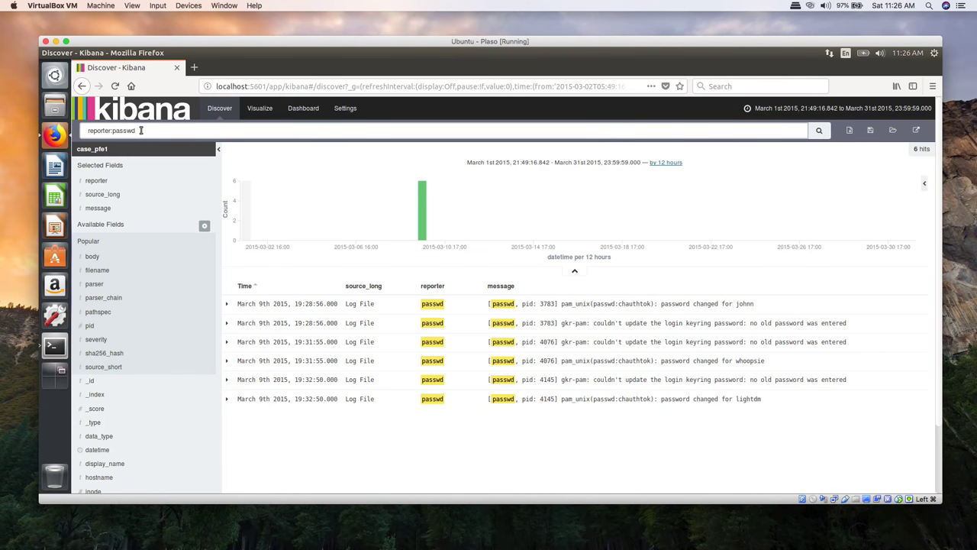
# Change the query to reporter:usermod and search for account modification events
pyautogui.press('BackSpace')
pyautogui.press('BackSpace')
pyautogui.press('BackSpace')
pyautogui.press('BackSpace')
pyautogui.press('BackSpace')
pyautogui.press('BackSpace')
pyautogui.write('usr')
pyautogui.press('BackSpace')
pyautogui.write('ermod')
pyautogui.press('Return')
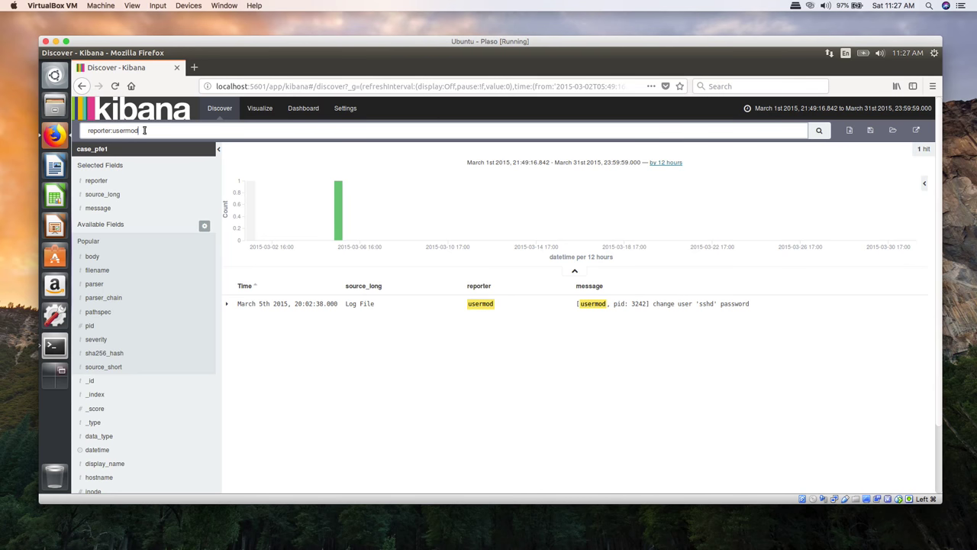
# Change the query to reporter:userdel and search for account deletion events
pyautogui.press('BackSpace')
pyautogui.press('BackSpace')
pyautogui.press('BackSpace')
pyautogui.write('del')
pyautogui.press('Return')
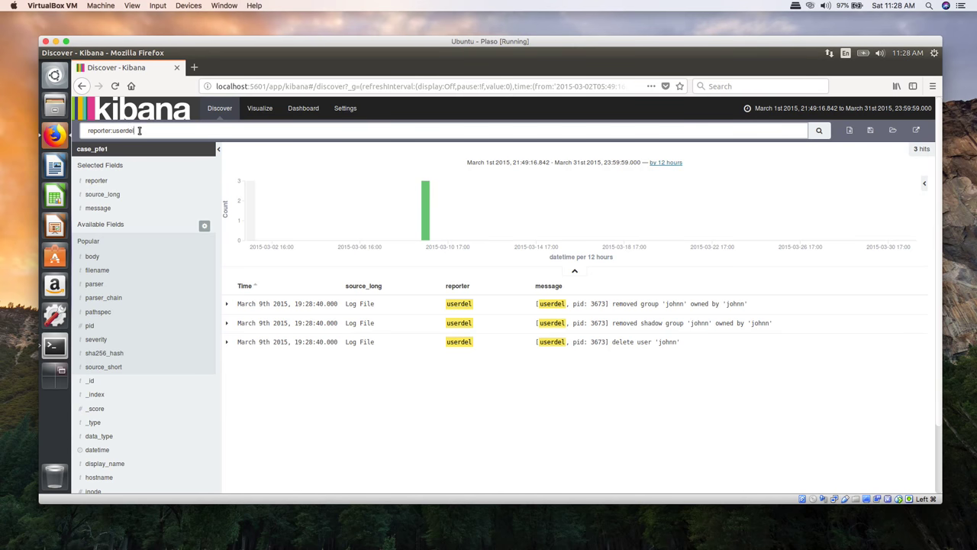
# Change the query to reporter:sudo and search for commands run with elevated privileges
pyautogui.press('BackSpace')
pyautogui.press('BackSpace')
pyautogui.press('BackSpace')
pyautogui.press('BackSpace')
pyautogui.press('BackSpace')
pyautogui.press('BackSpace')
pyautogui.press('BackSpace')
pyautogui.press('BackSpace')
pyautogui.press('BackSpace')
pyautogui.press('BackSpace')
pyautogui.write('ter:sudo')
pyautogui.press('Return')
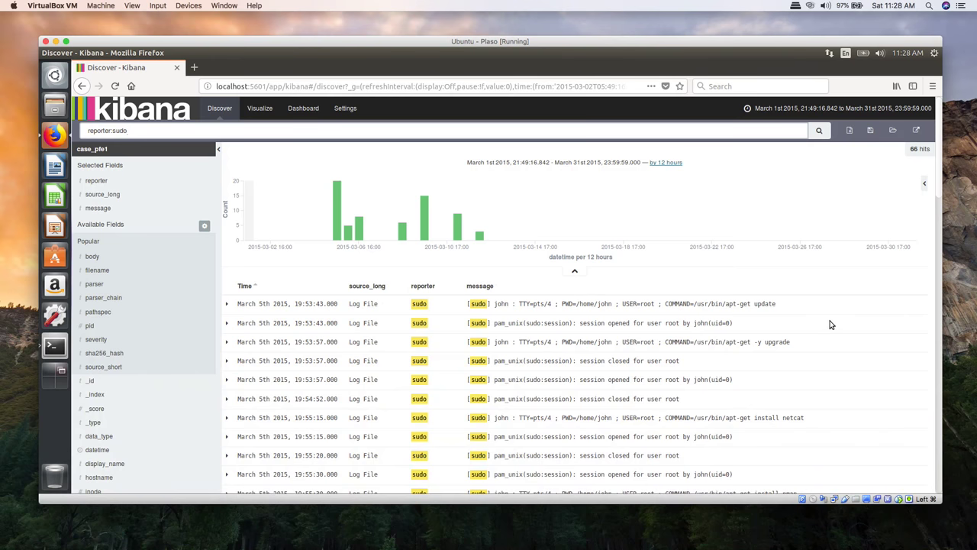
# Examine the sudo events for package installs, root shells and commands run from suspicious folders
pyautogui.scroll(-3, 831, 323)
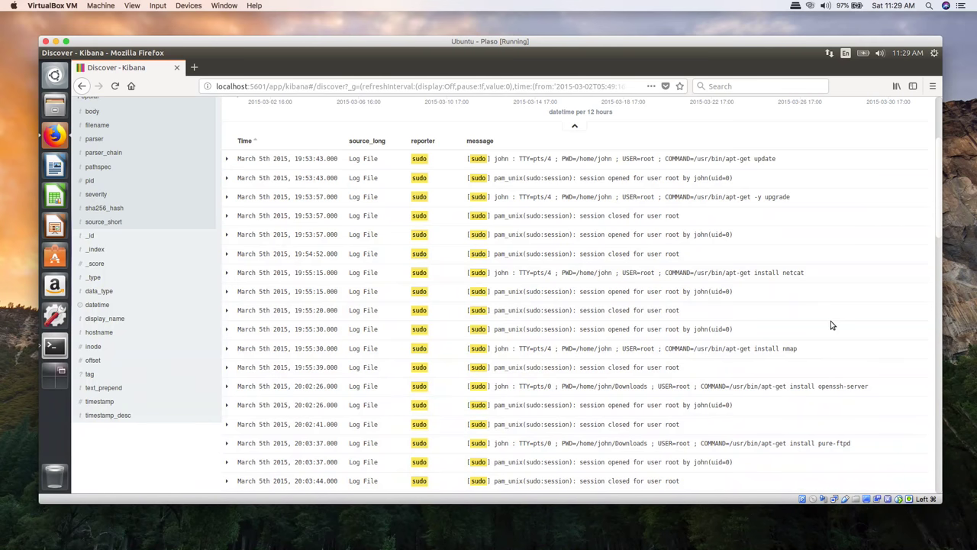
pyautogui.scroll(-3, 831, 324)
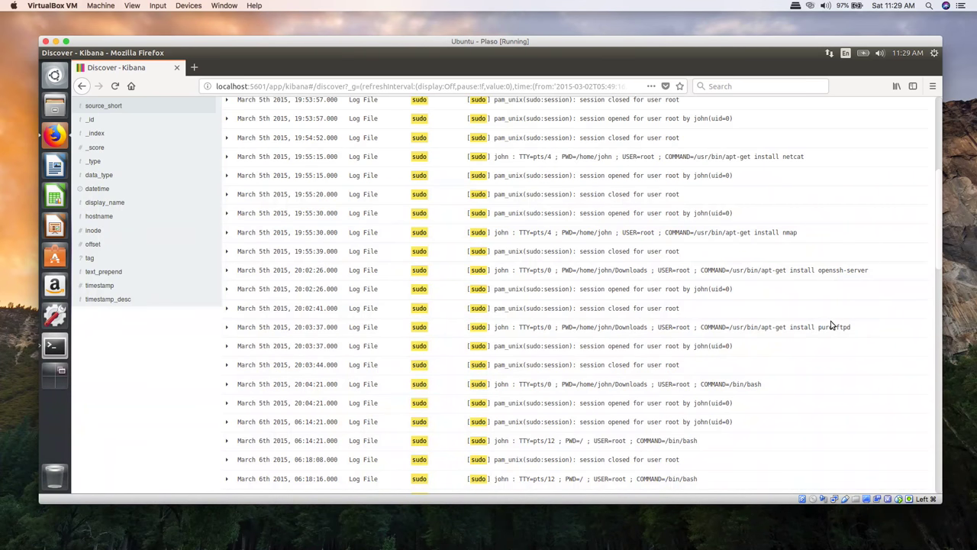
pyautogui.scroll(-5, 832, 326)
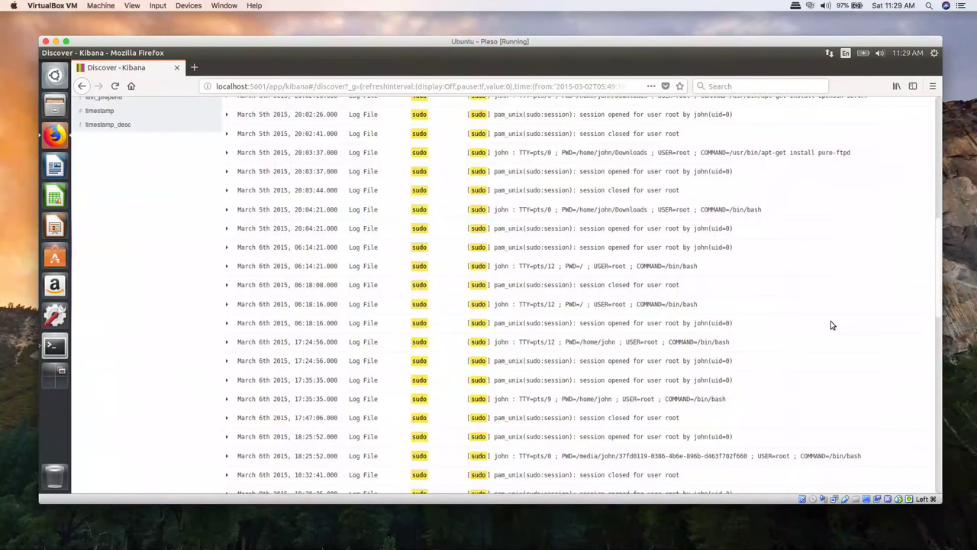
pyautogui.scroll(-2, 832, 325)
pyautogui.scroll(-3, 832, 326)
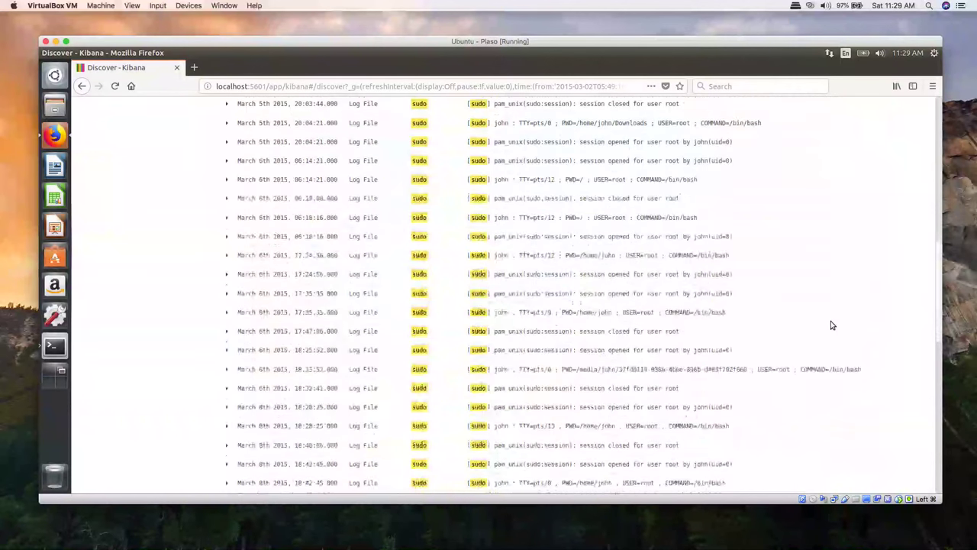
pyautogui.scroll(-3, 832, 325)
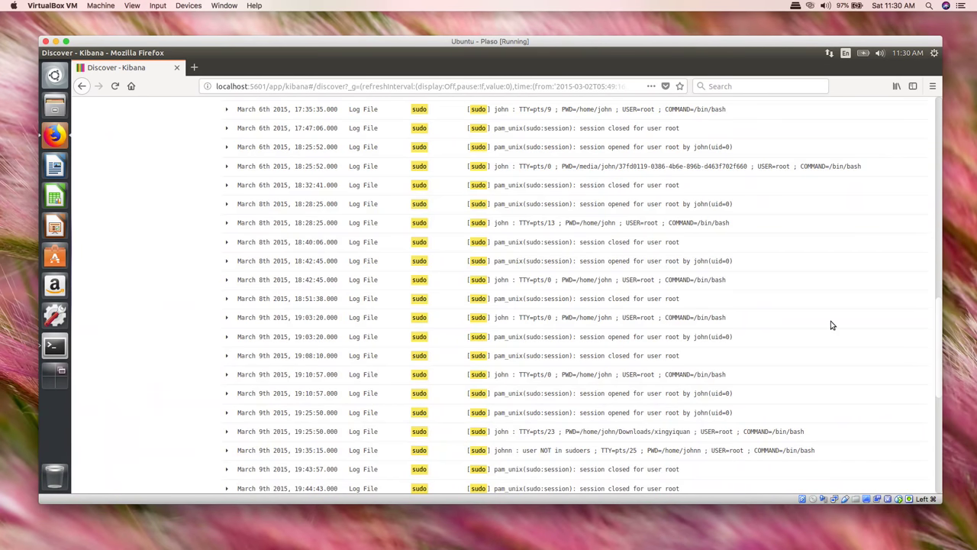
pyautogui.scroll(-3, 831, 322)
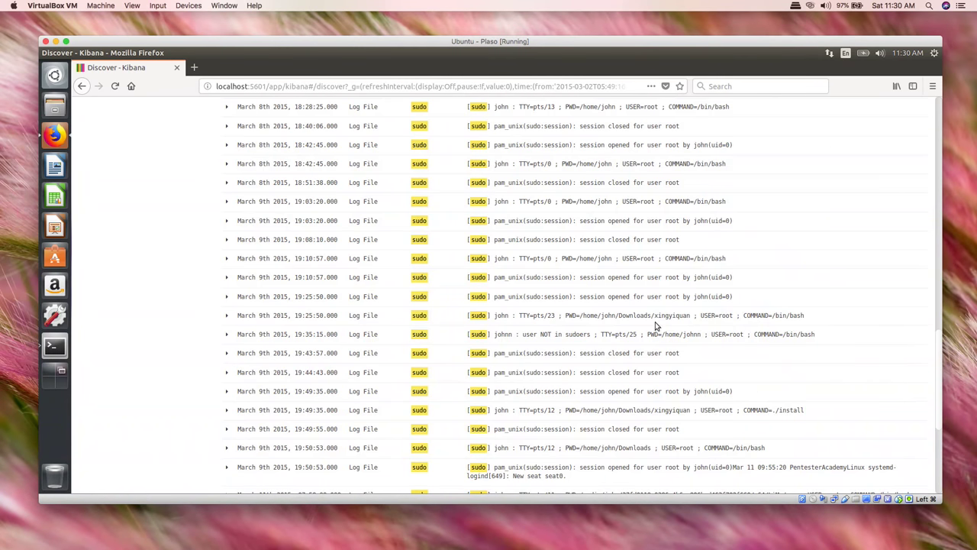
pyautogui.scroll(15, 639, 323)
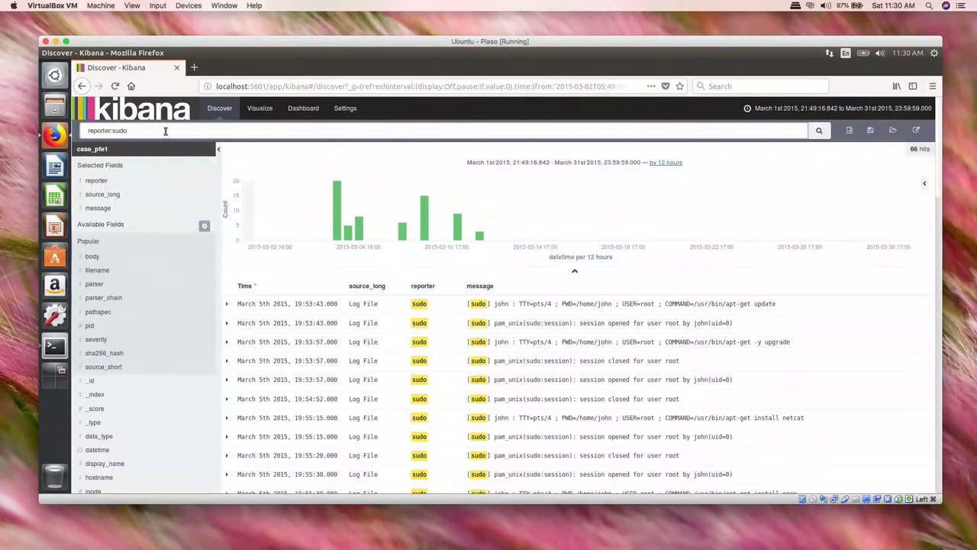
# Replace the query with xingyiquan, search the timeline for it and review the matching browser history and file events
pyautogui.click(161, 129)
pyautogui.tripleClick(107, 129)
pyautogui.rightClick(107, 131)
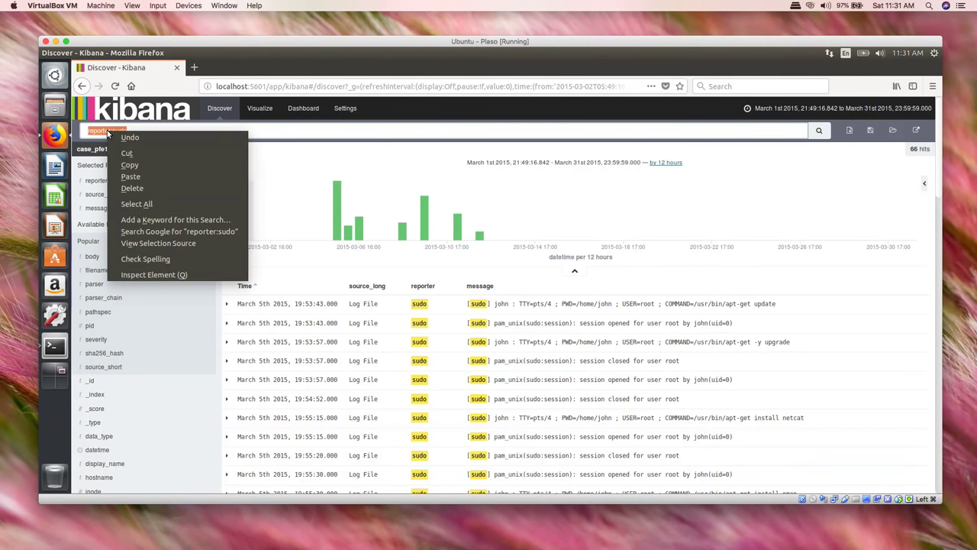
pyautogui.click(127, 165)
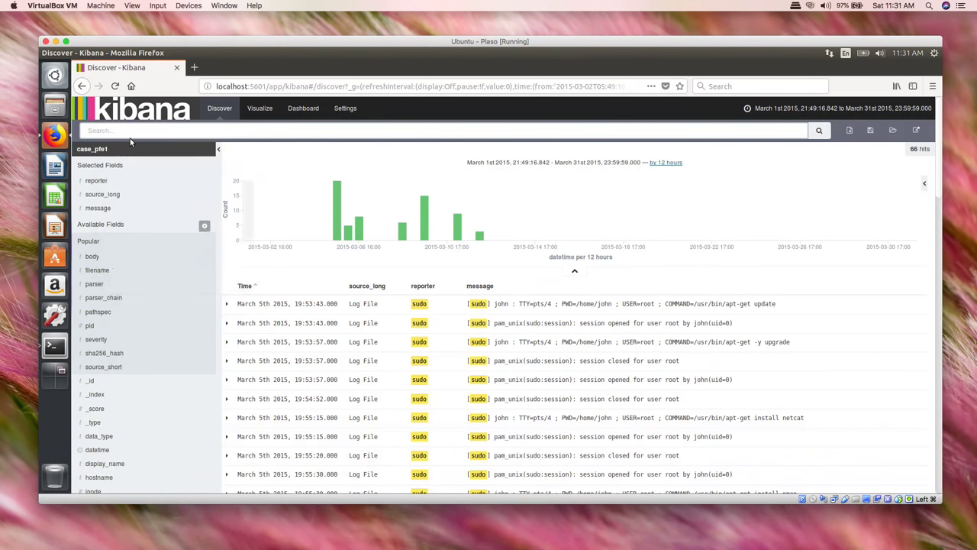
pyautogui.write('xingyio')
pyautogui.write('uan')
pyautogui.press('Return')
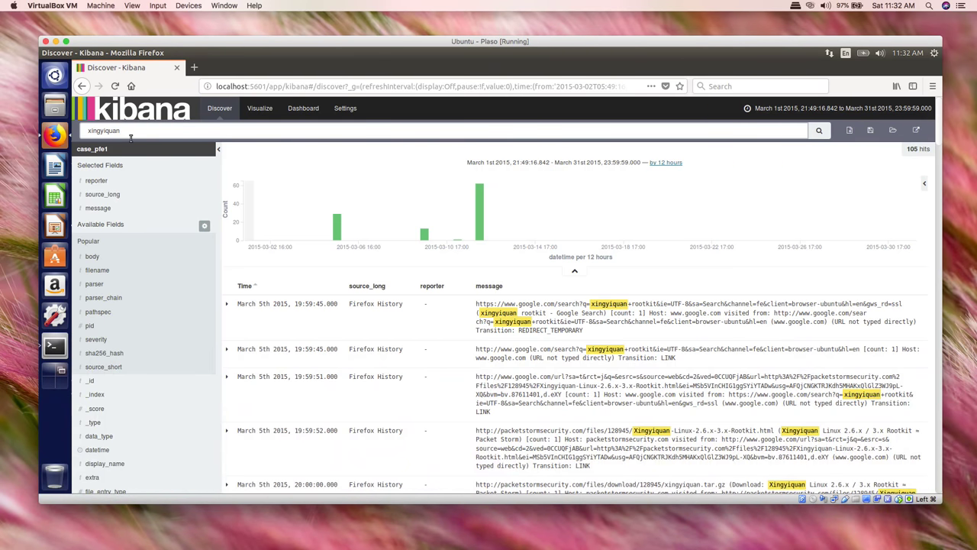
pyautogui.scroll(-6, 130, 138)
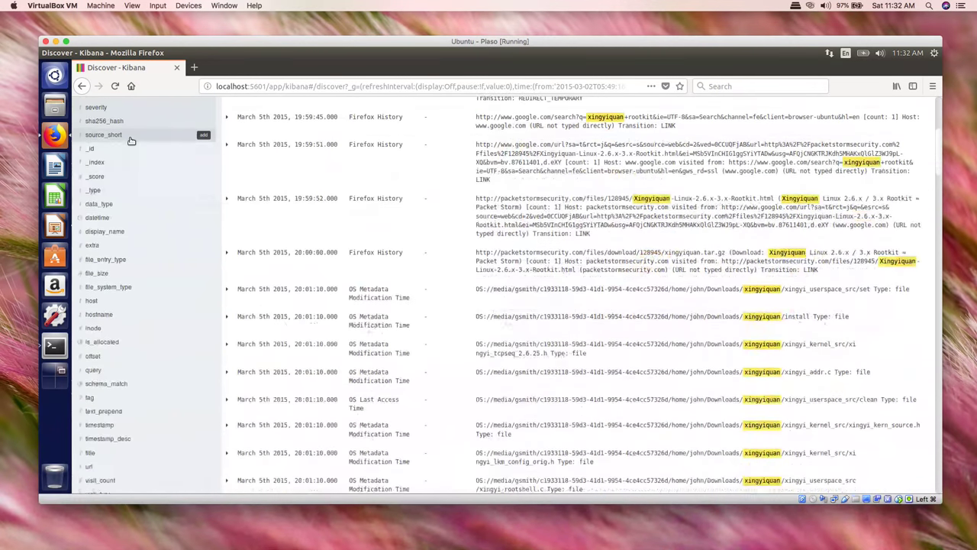
pyautogui.scroll(-2, 131, 141)
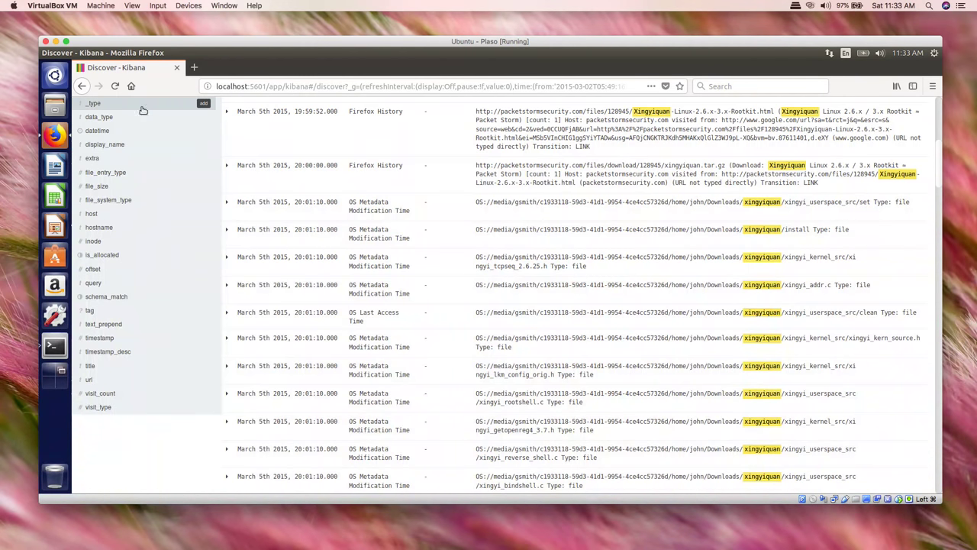
pyautogui.scroll(3, 145, 111)
pyautogui.scroll(5, 145, 112)
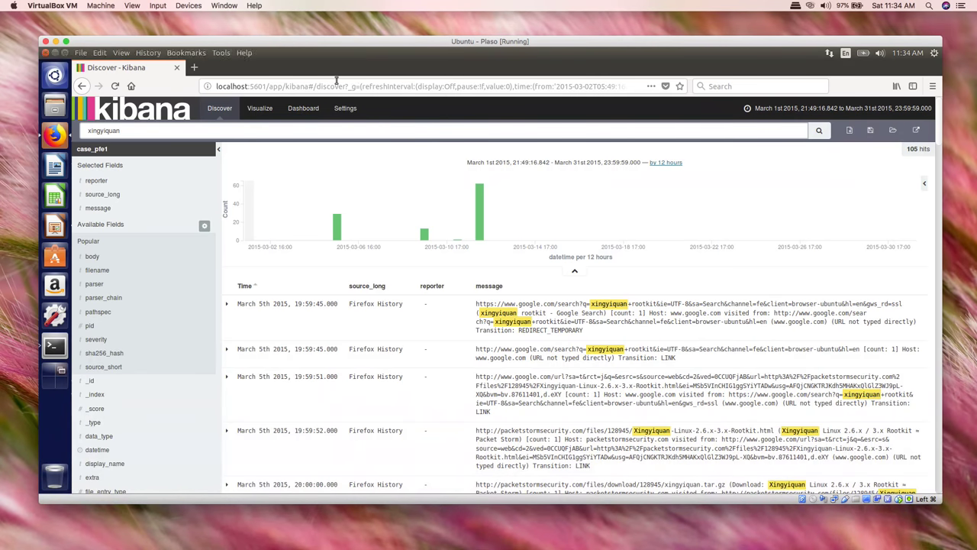
# Open the bookmarked Sqlite Browser site, sqliteonline.com, in a new browser tab
pyautogui.click(55, 371)
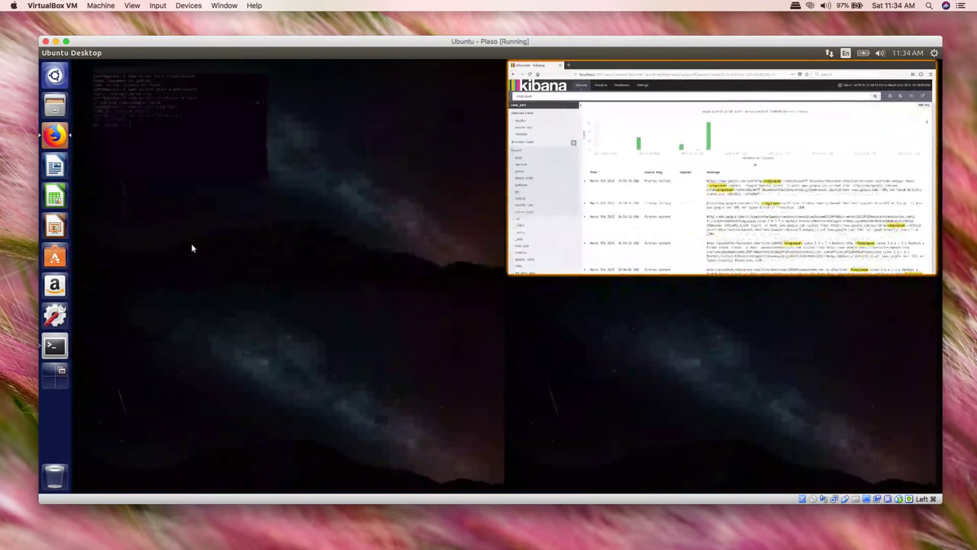
pyautogui.click(578, 138)
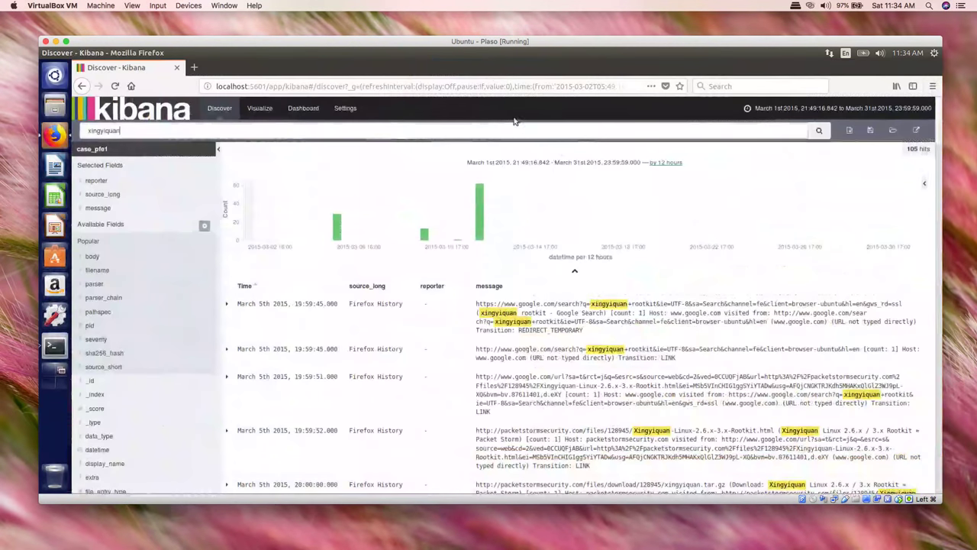
pyautogui.click(195, 69)
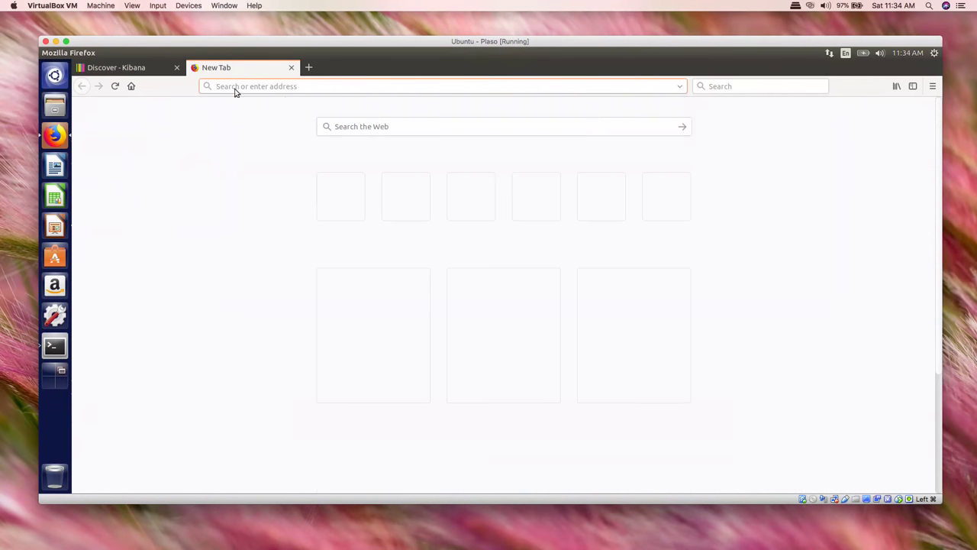
pyautogui.moveTo(152, 51)
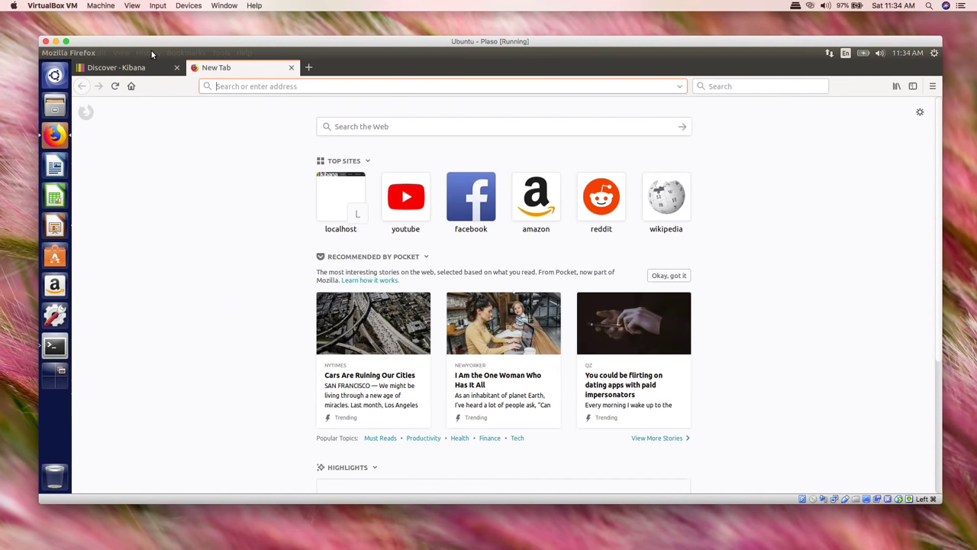
pyautogui.click(186, 54)
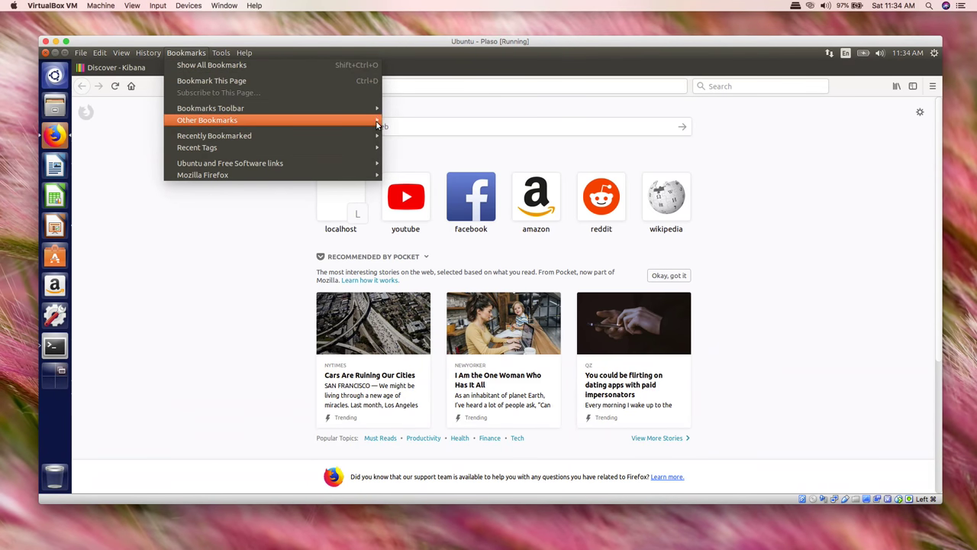
pyautogui.moveTo(377, 121)
pyautogui.click(410, 121)
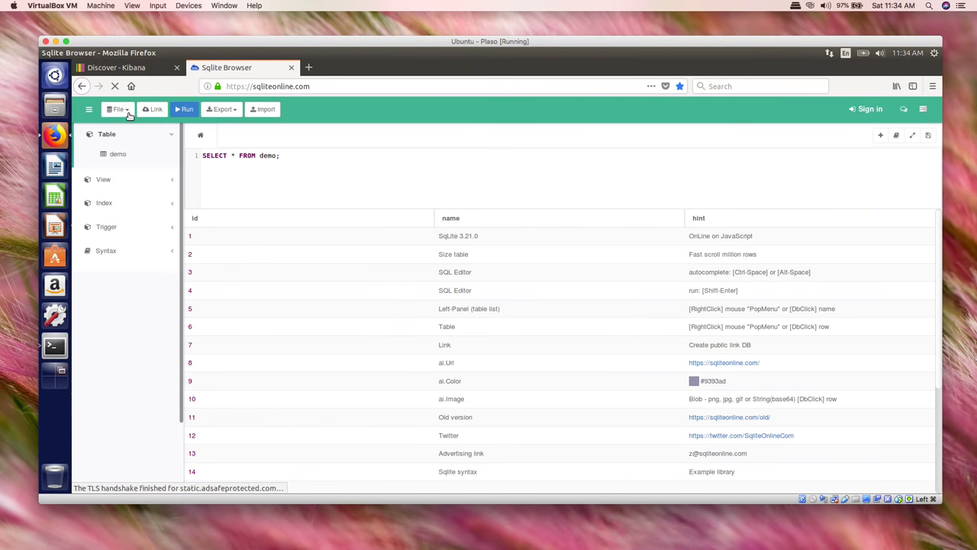
pyautogui.click(127, 111)
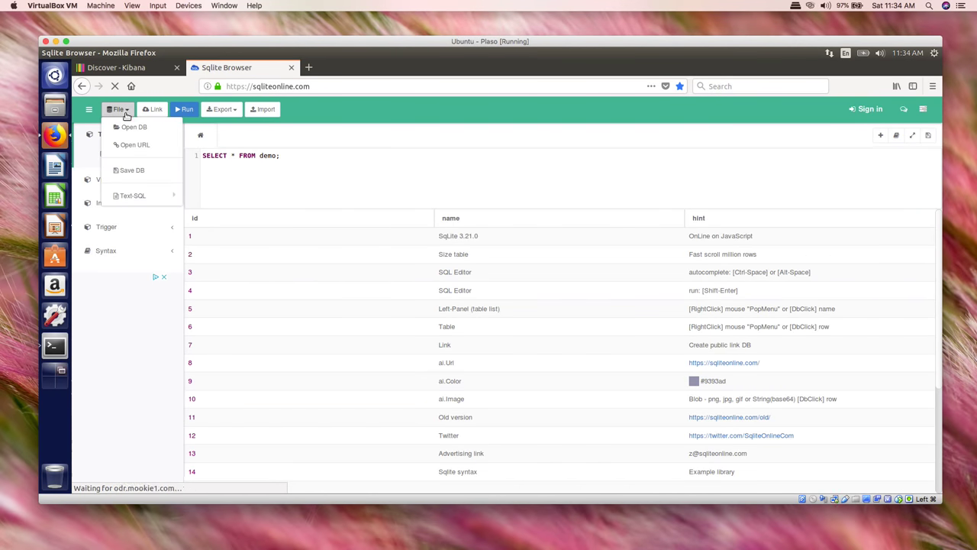
pyautogui.click(128, 128)
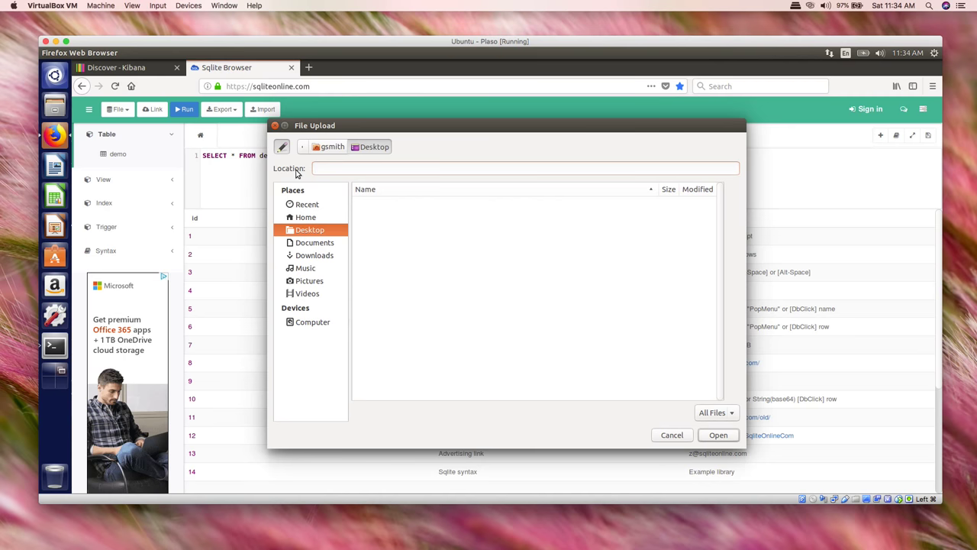
pyautogui.click(304, 324)
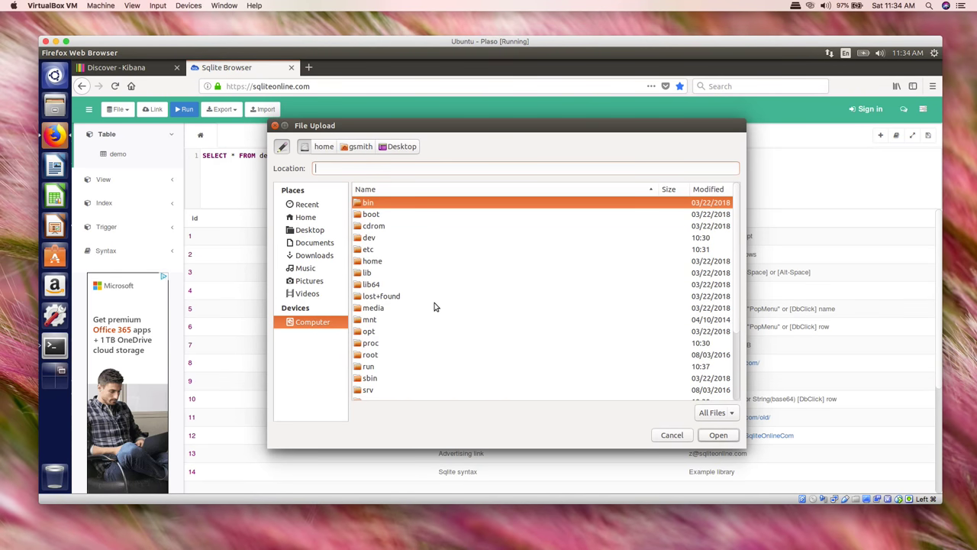
pyautogui.scroll(-2, 432, 309)
pyautogui.scroll(2, 426, 307)
pyautogui.click(375, 312)
pyautogui.doubleClick(374, 311)
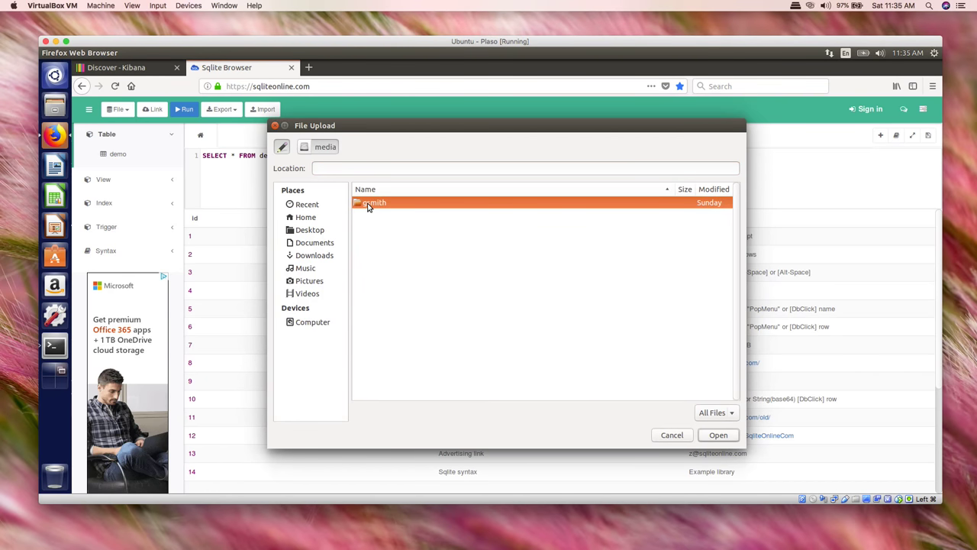
pyautogui.doubleClick(371, 203)
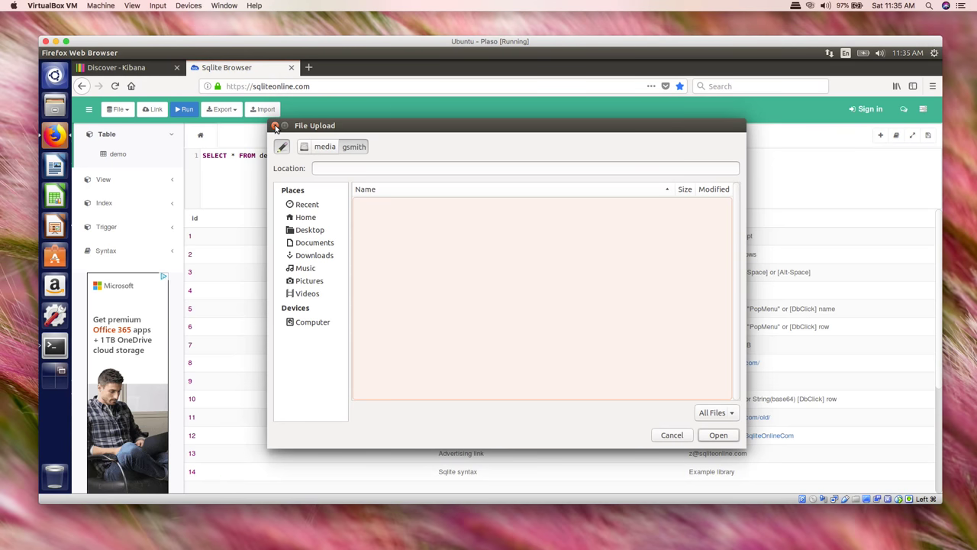
pyautogui.click(276, 127)
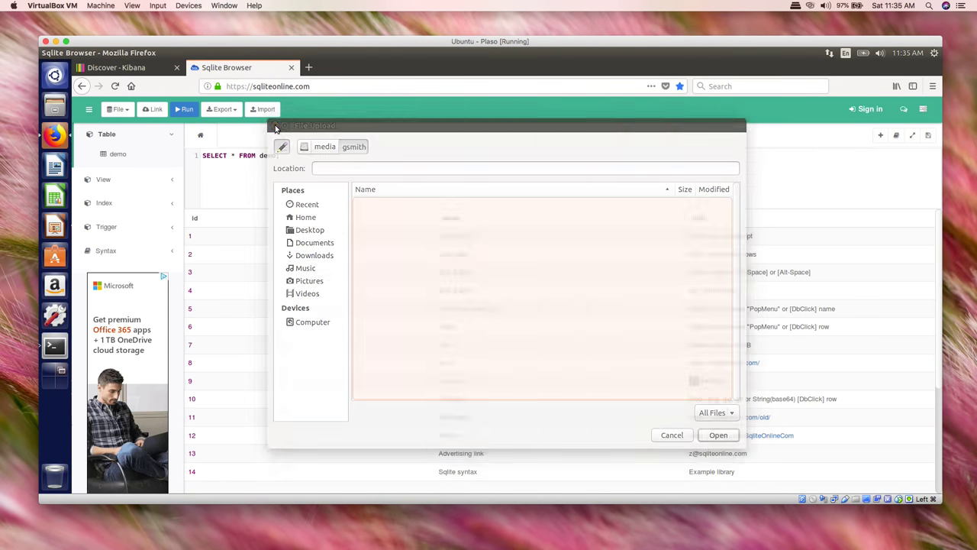
# Try to open a local database by browsing the computer's /media directory down to the user's folder
pyautogui.click(120, 109)
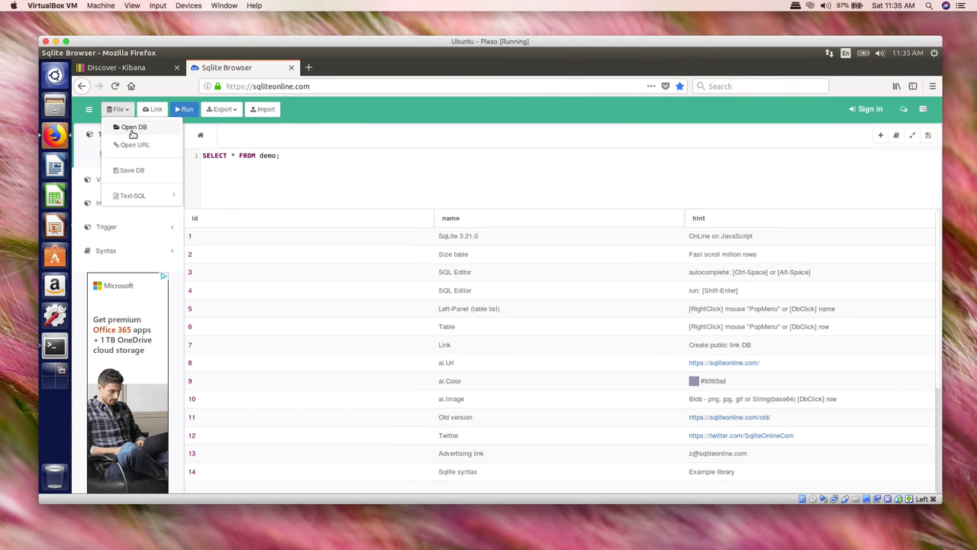
pyautogui.click(133, 129)
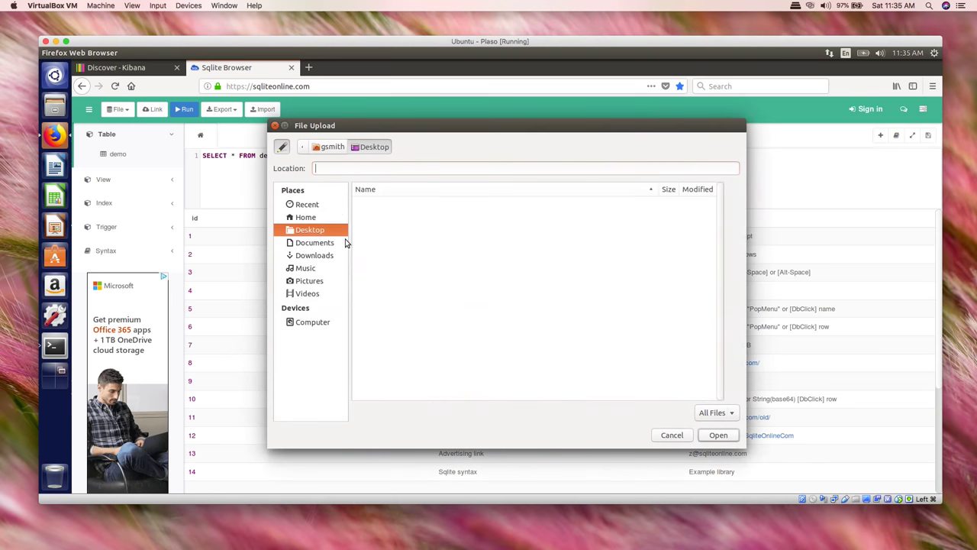
pyautogui.click(319, 327)
pyautogui.scroll(-1, 468, 289)
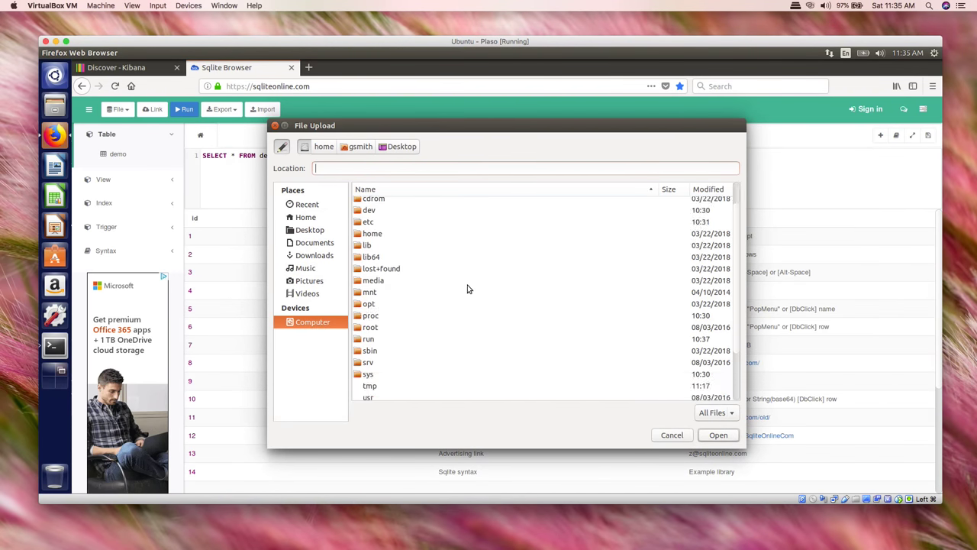
pyautogui.scroll(-3, 473, 288)
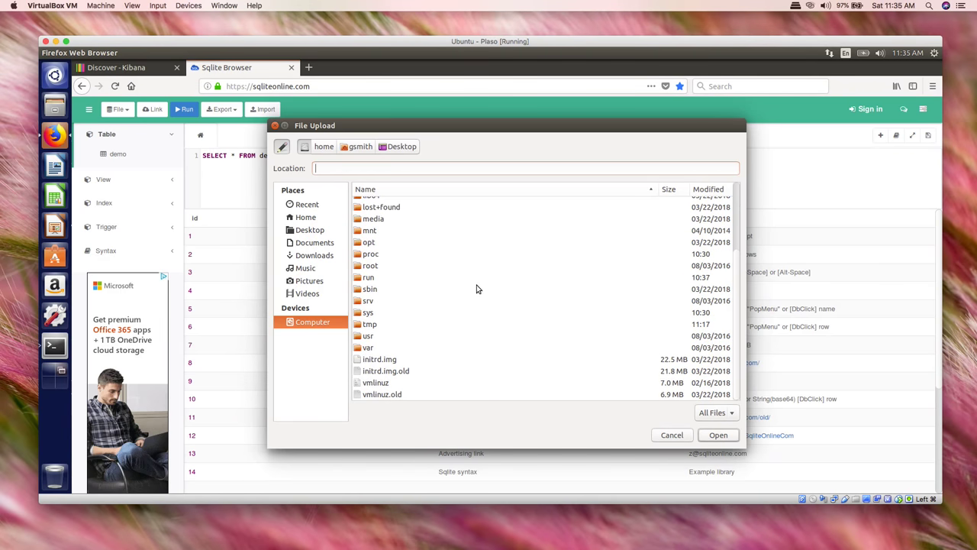
pyautogui.scroll(5, 476, 289)
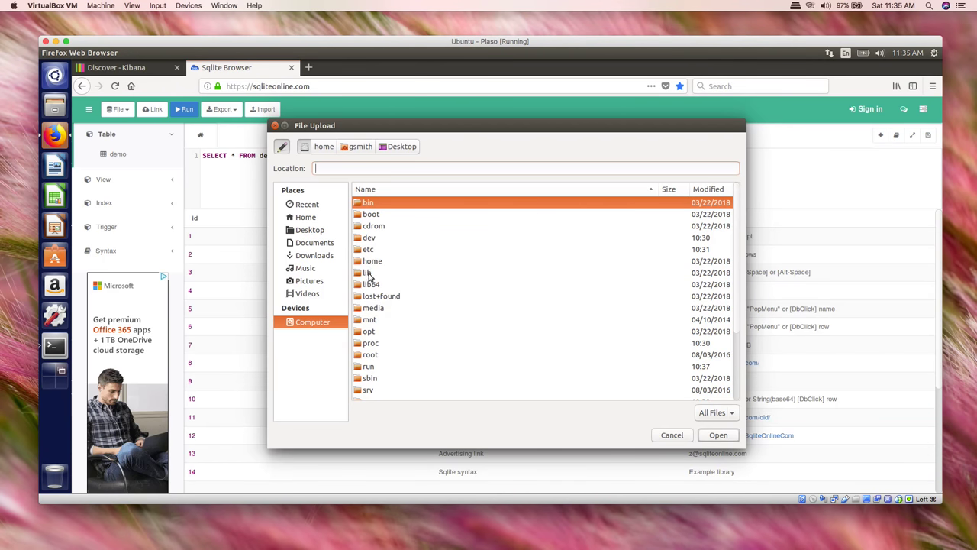
pyautogui.click(373, 309)
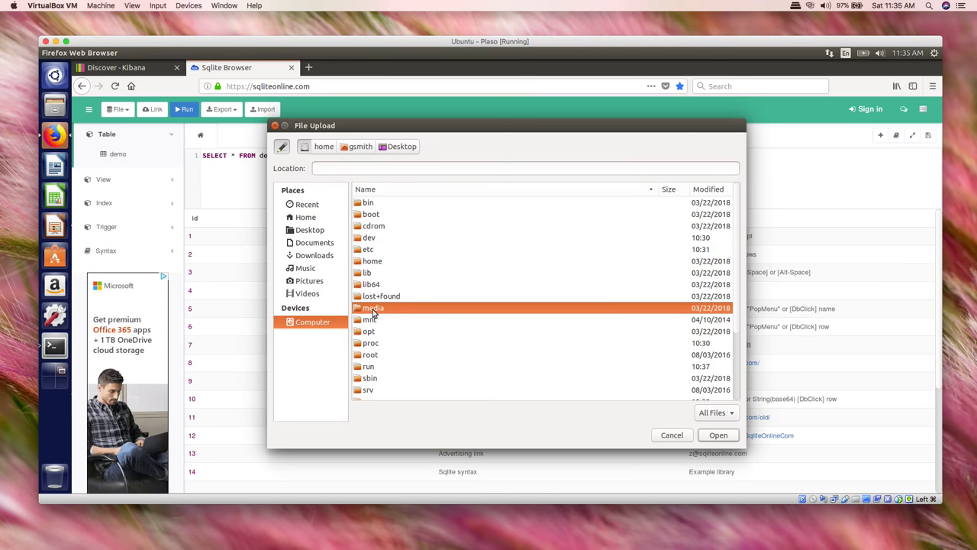
pyautogui.doubleClick(373, 311)
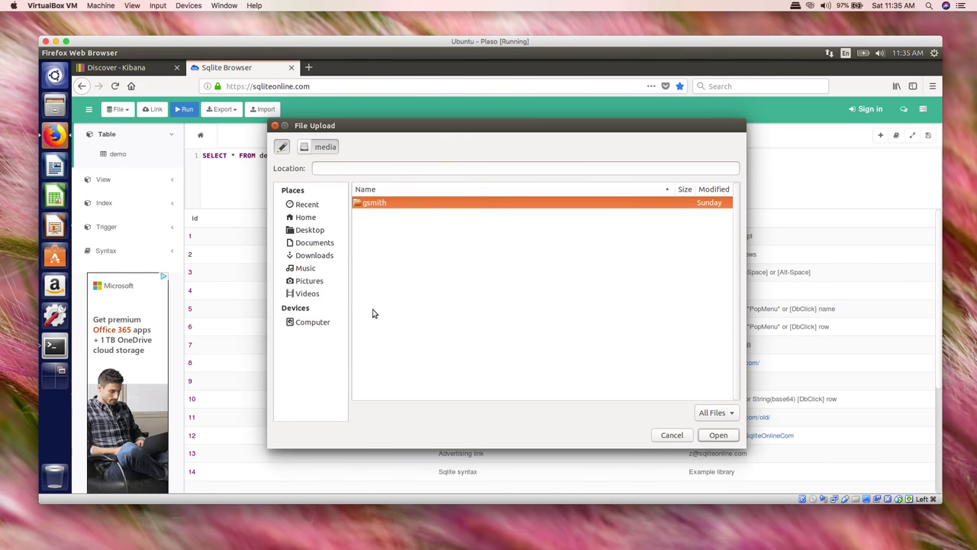
pyautogui.doubleClick(368, 202)
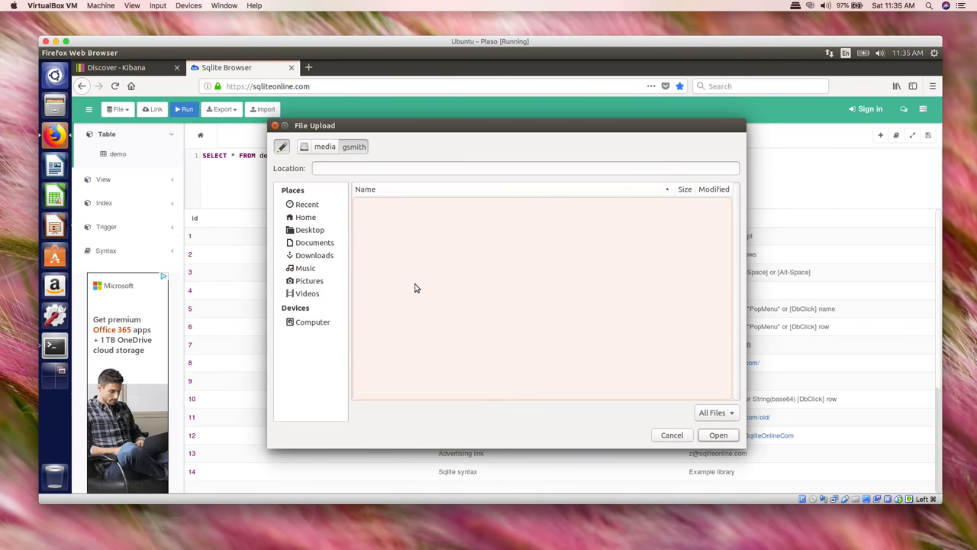
pyautogui.click(718, 436)
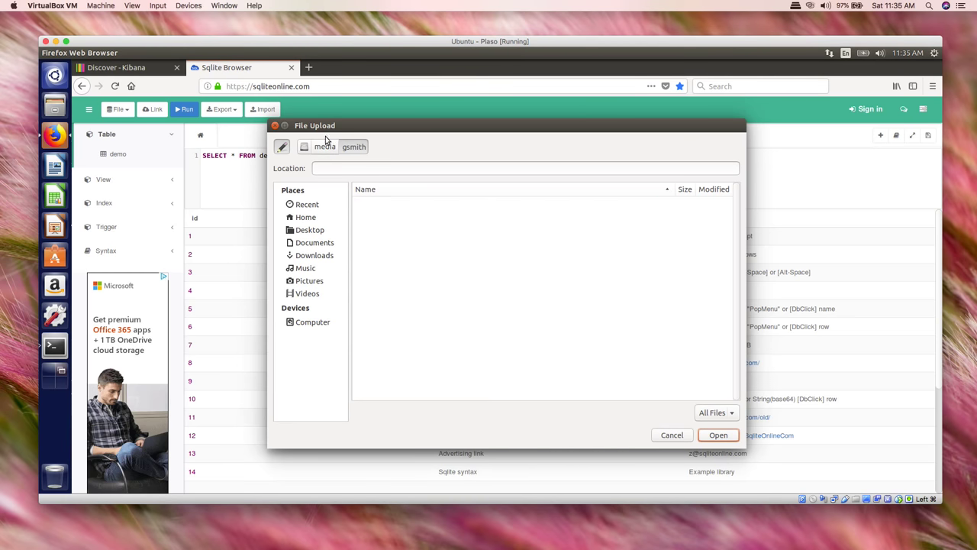
pyautogui.moveTo(320, 129); pyautogui.dragTo(310, 135)
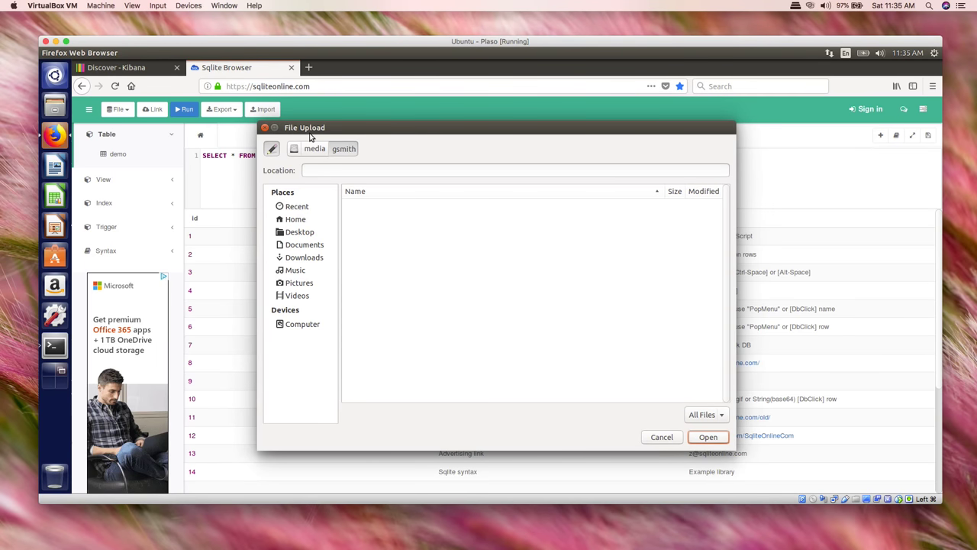
pyautogui.click(264, 128)
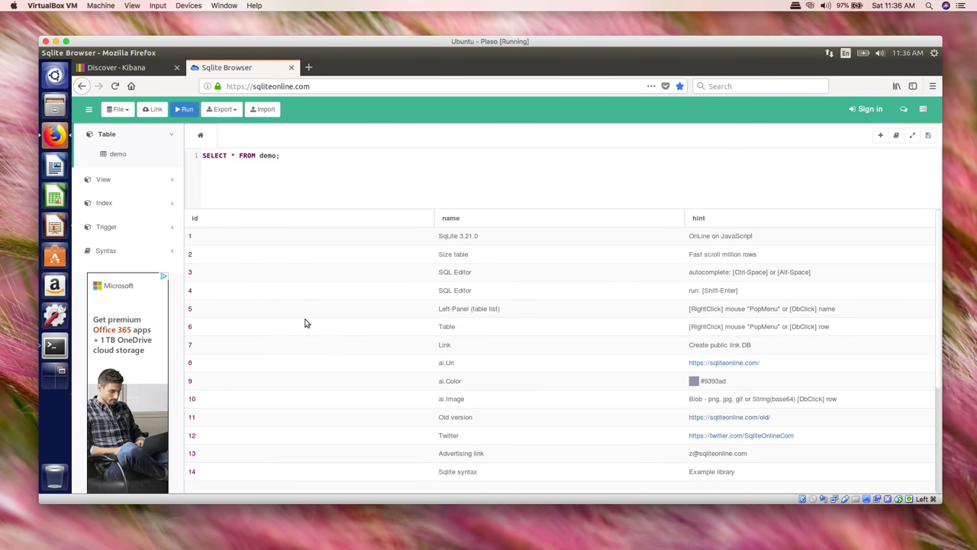
# Switch to the Terminal and list the mounted filesystems with the mount command
pyautogui.click(58, 349)
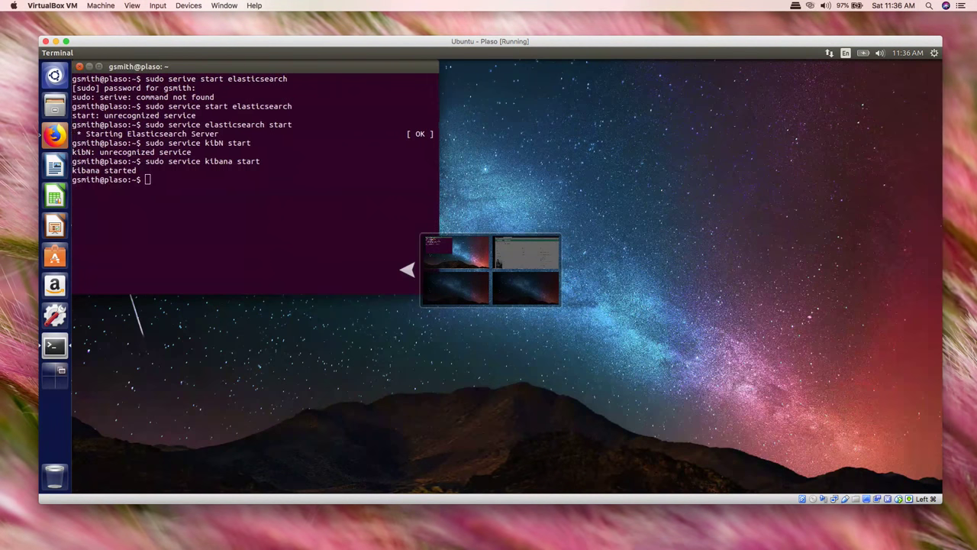
pyautogui.write('mount')
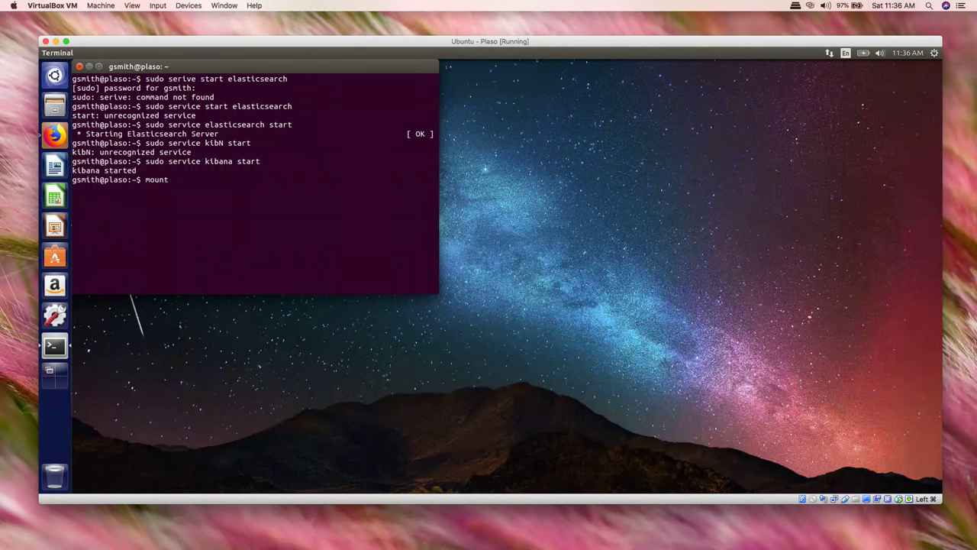
pyautogui.press('Return')
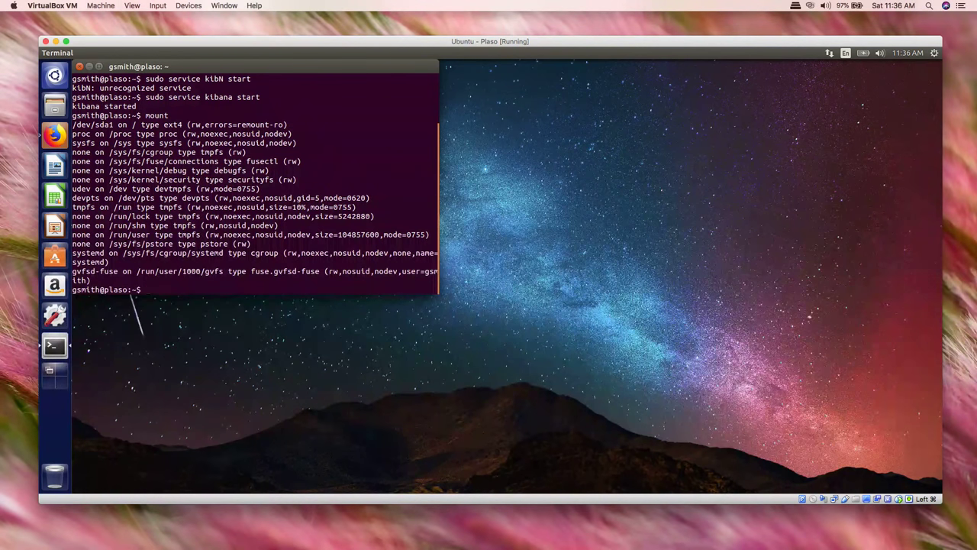
# Look back through the shell history for the earlier kpartx command used on pfe1.raw, leaving the prompt empty
pyautogui.press('Up')
pyautogui.press('Up')
pyautogui.press('Up')
pyautogui.press('Up')
pyautogui.press('Up')
pyautogui.press('Down')
pyautogui.press('Down')
pyautogui.press('Up')
pyautogui.press('Up')
pyautogui.press('Up')
pyautogui.press('Up')
pyautogui.press('Up')
pyautogui.press('Up')
pyautogui.press('Up')
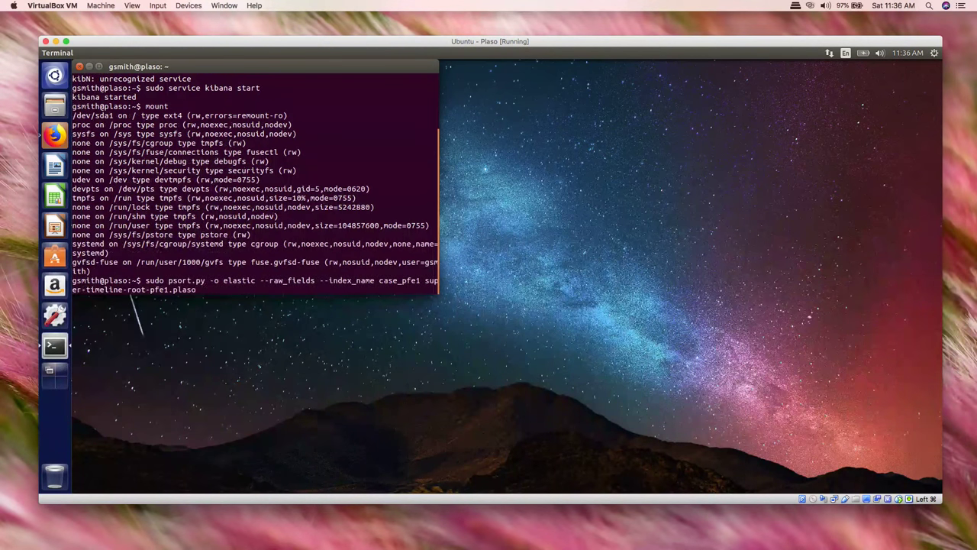
pyautogui.press('Up')
pyautogui.press('Up')
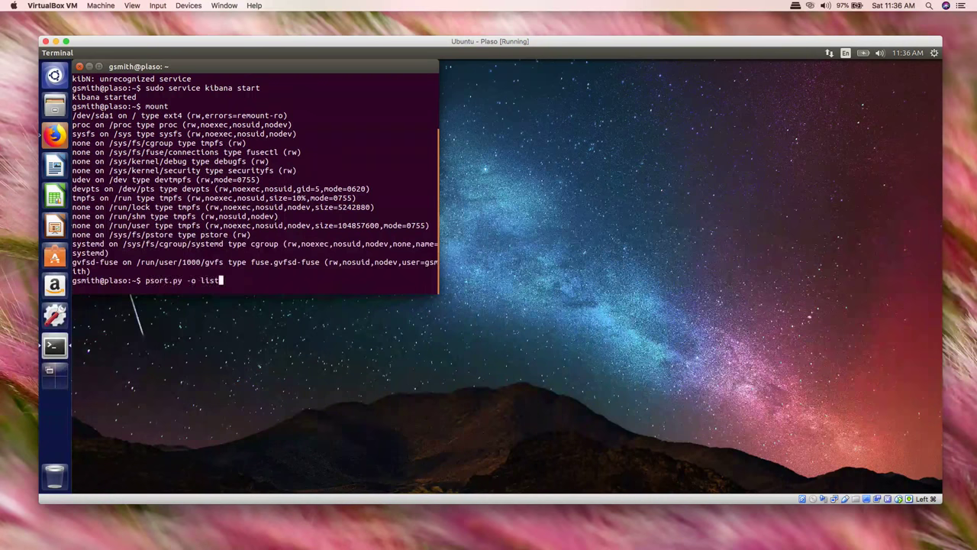
pyautogui.press('Down')
pyautogui.press('Up')
pyautogui.press('Up')
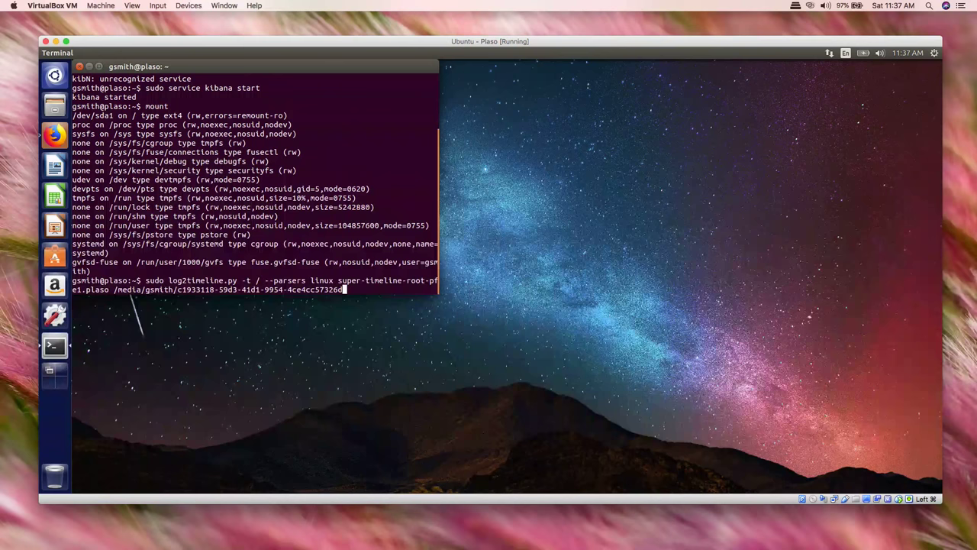
pyautogui.press('Up')
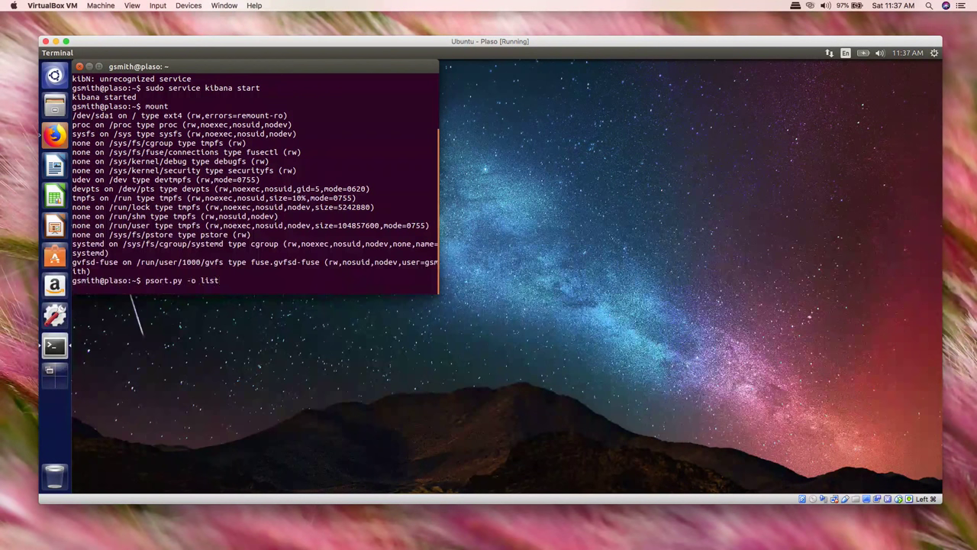
pyautogui.press('Up')
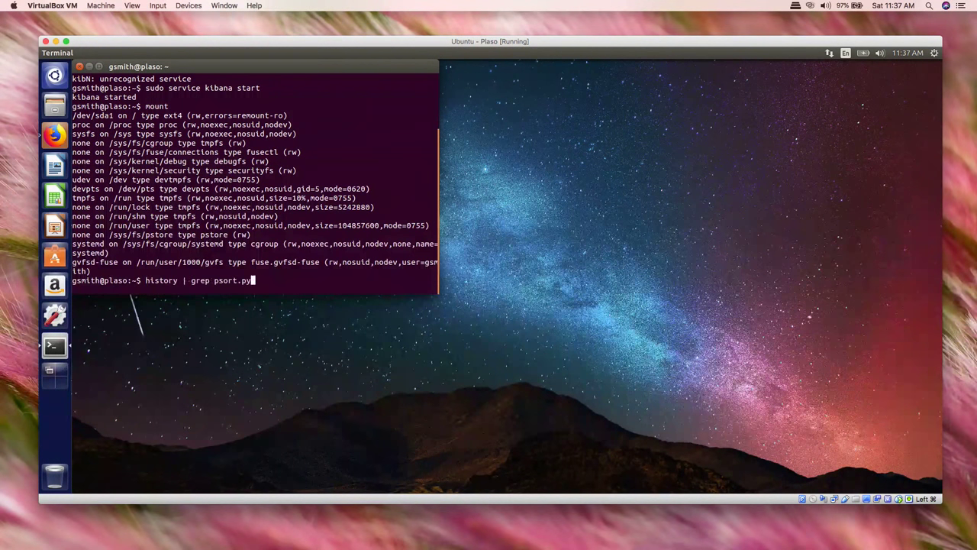
pyautogui.press('Up')
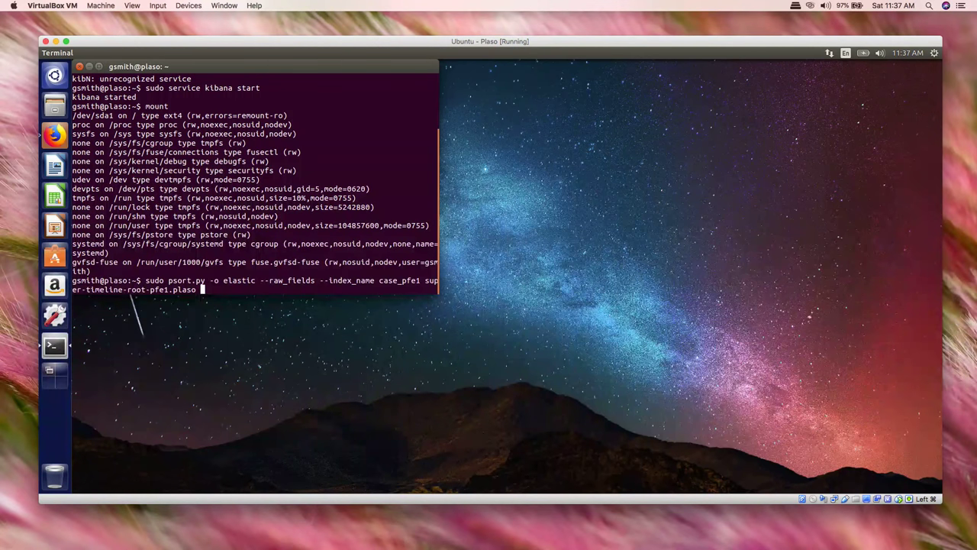
pyautogui.press('Up')
pyautogui.press('Up')
pyautogui.press('Up')
pyautogui.press('Up')
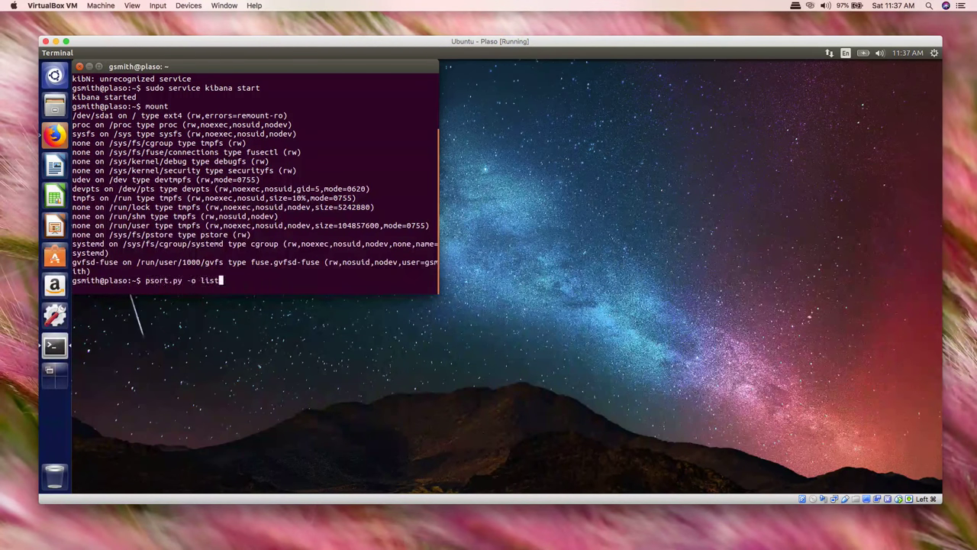
pyautogui.press('Up')
pyautogui.press('Up')
pyautogui.press('Up')
pyautogui.press('Up')
pyautogui.press('Up')
pyautogui.press('Up')
pyautogui.press('Up')
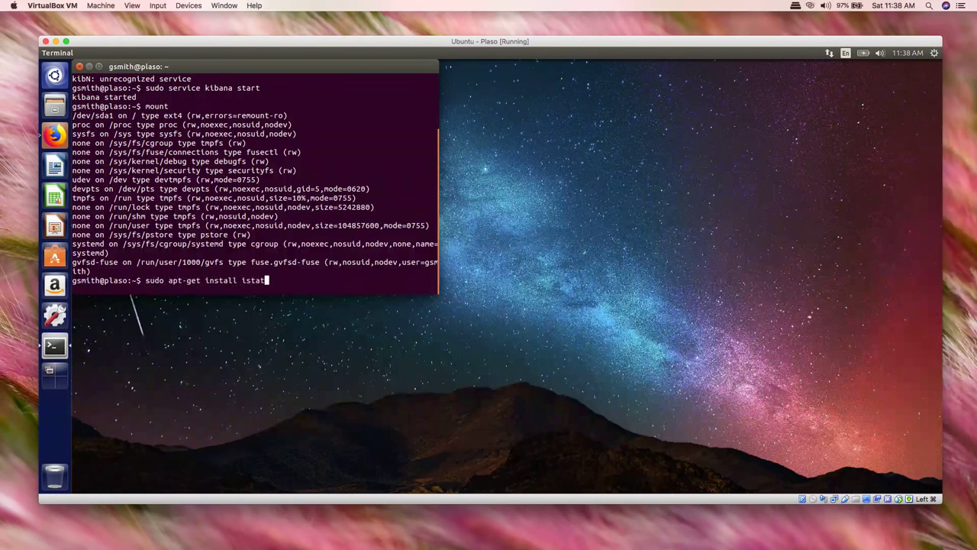
pyautogui.press('Up')
pyautogui.press('Up')
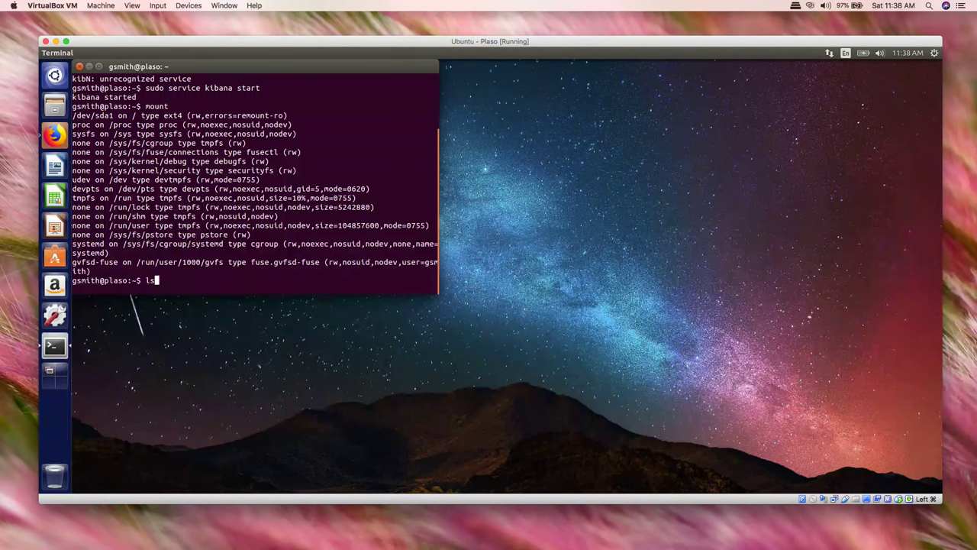
pyautogui.press('Up')
pyautogui.press('Up')
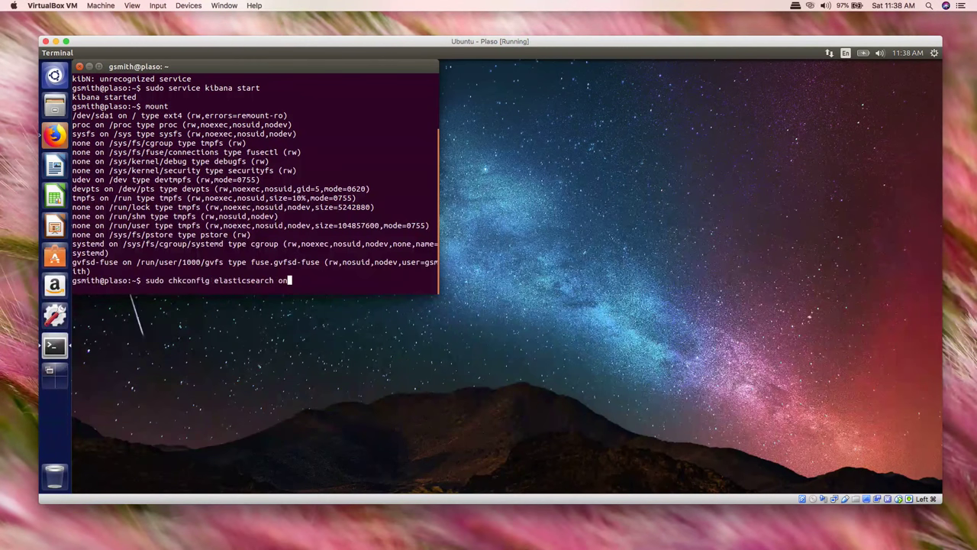
pyautogui.press('Up')
pyautogui.press('Up')
pyautogui.press('Up')
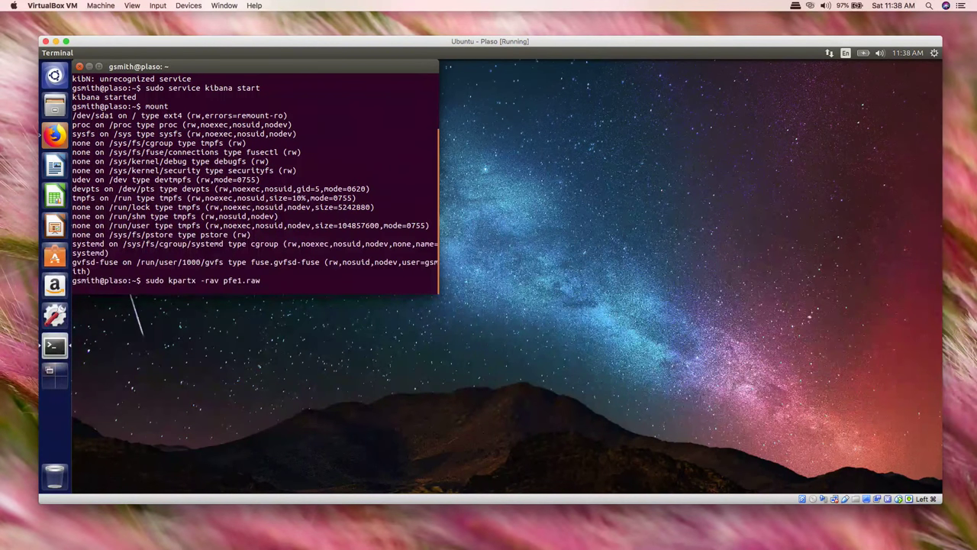
pyautogui.hotkey('ctrl', 'u')
# List the contents of the home directory with ls
pyautogui.write('p')
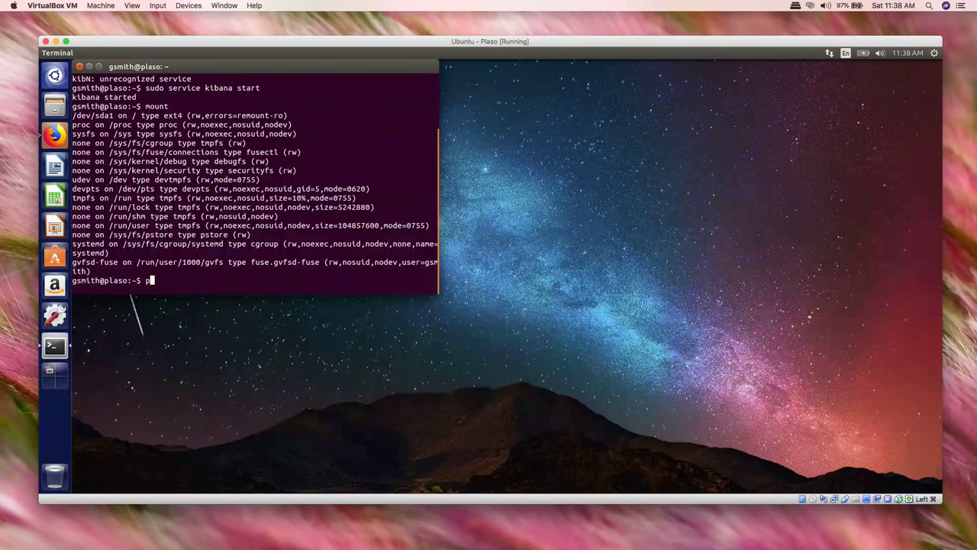
pyautogui.press('BackSpace')
pyautogui.write('ls')
pyautogui.press('Return')
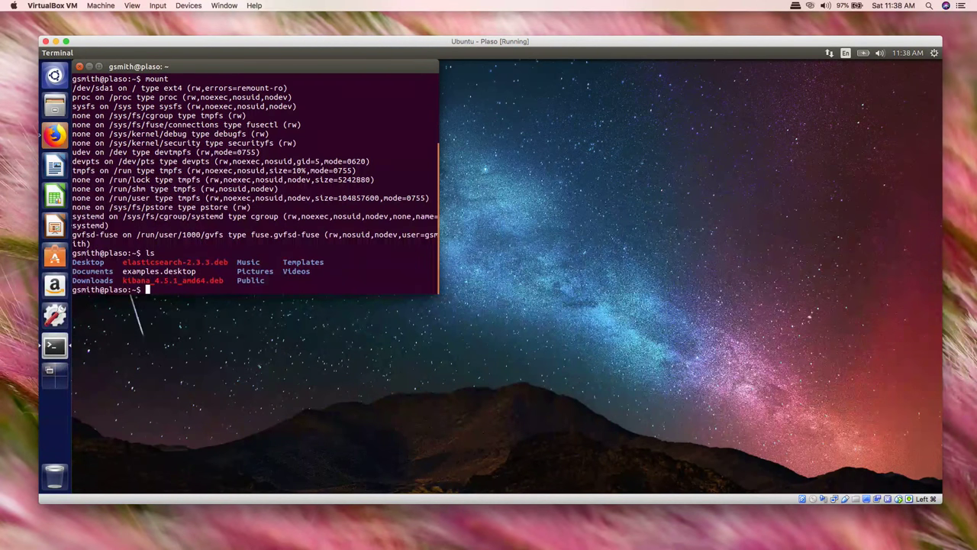
pyautogui.write('cd Por')
pyautogui.press('BackSpace')
pyautogui.press('BackSpace')
pyautogui.write('ro')
pyautogui.press('BackSpace')
pyautogui.press('BackSpace')
pyautogui.press('BackSpace')
pyautogui.press('BackSpace')
pyautogui.press('BackSpace')
pyautogui.press('BackSpace')
# Try to locate the disk image with the command find . -namepfe1.raw
pyautogui.write('find . -name raw')
pyautogui.press('BackSpace')
pyautogui.press('BackSpace')
pyautogui.press('BackSpace')
pyautogui.write('pfe1.raw')
pyautogui.press('Return')
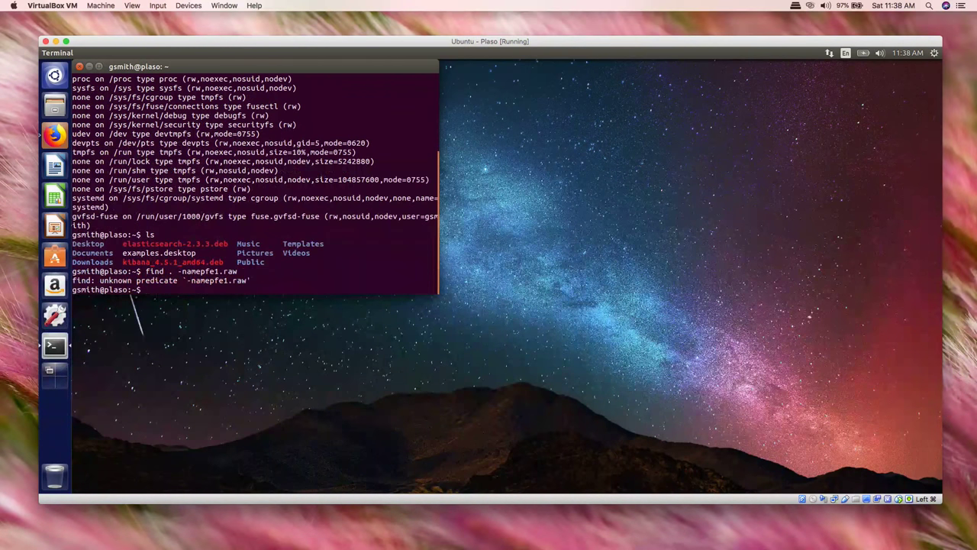
# Correct the spacing in the find command and search the home directory with find . -name pfe1.raw
pyautogui.press('Up')
pyautogui.press('Left')
pyautogui.press('Left')
pyautogui.press('Left')
pyautogui.press('Left')
pyautogui.press('Left')
pyautogui.press('Left')
pyautogui.press('Left')
pyautogui.press('Left')
pyautogui.press('Right')
pyautogui.write('v')
pyautogui.press('BackSpace')
pyautogui.press('Left')
pyautogui.press('BackSpace')
pyautogui.press('BackSpace')
pyautogui.press('Return')
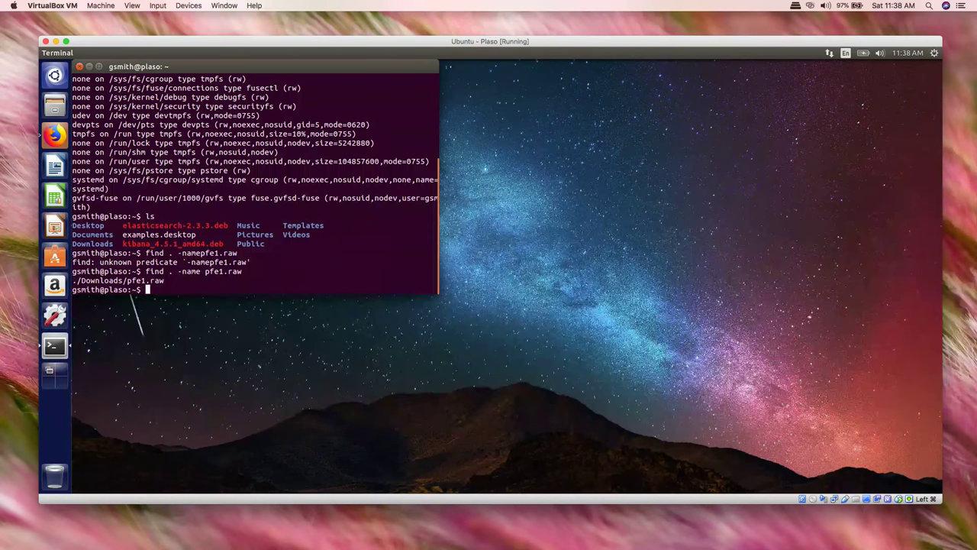
# Change the working directory to Downloads
pyautogui.write('cd Dow')
pyautogui.press('Tab')
pyautogui.press('Return')
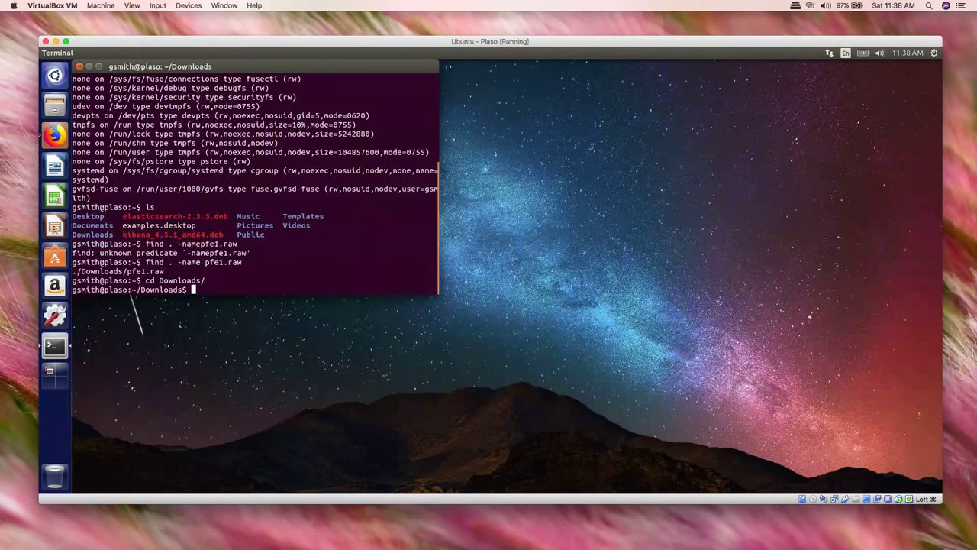
# Try to map the image's partitions with sudo kartx -a -v pfe1.raw, entering the sudo password
pyautogui.write('sudo kartx -r a')
pyautogui.press('BackSpace')
pyautogui.press('BackSpace')
pyautogui.press('BackSpace')
pyautogui.write('a -v pfe1.raw')
pyautogui.press('Tab')
pyautogui.press('Return')
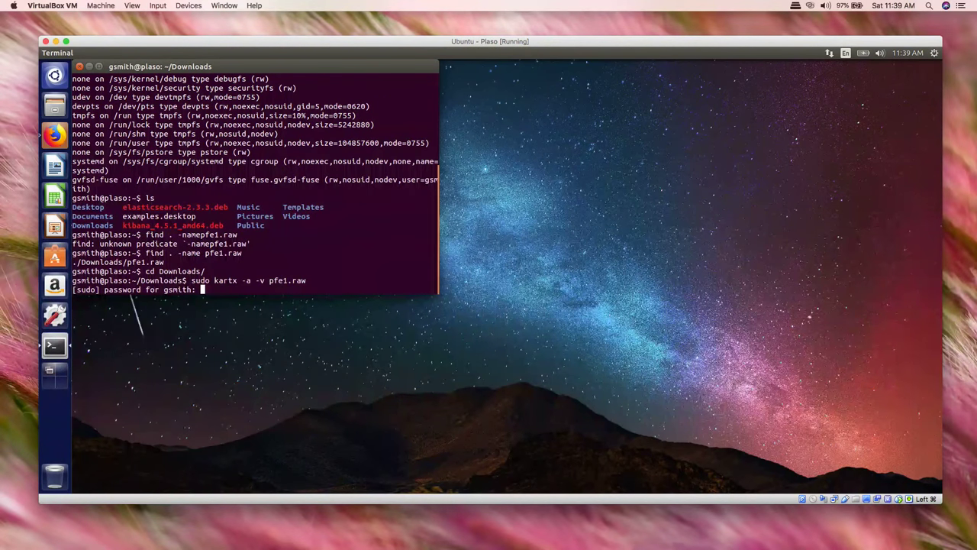
pyautogui.press('Return')
# Edit the command name and try to map the image with sudo kaprtx -a -v pfe1.raw
pyautogui.press('Up')
pyautogui.press('Left')
pyautogui.press('Left')
pyautogui.press('Left')
pyautogui.press('Left')
pyautogui.press('Left')
pyautogui.press('Left')
pyautogui.press('Left')
pyautogui.press('Left')
pyautogui.press('Left')
pyautogui.press('Left')
pyautogui.press('Left')
pyautogui.press('Left')
pyautogui.press('Left')
pyautogui.press('Left')
pyautogui.press('Left')
pyautogui.press('Left')
pyautogui.press('Left')
pyautogui.press('Left')
pyautogui.press('Left')
pyautogui.press('Left')
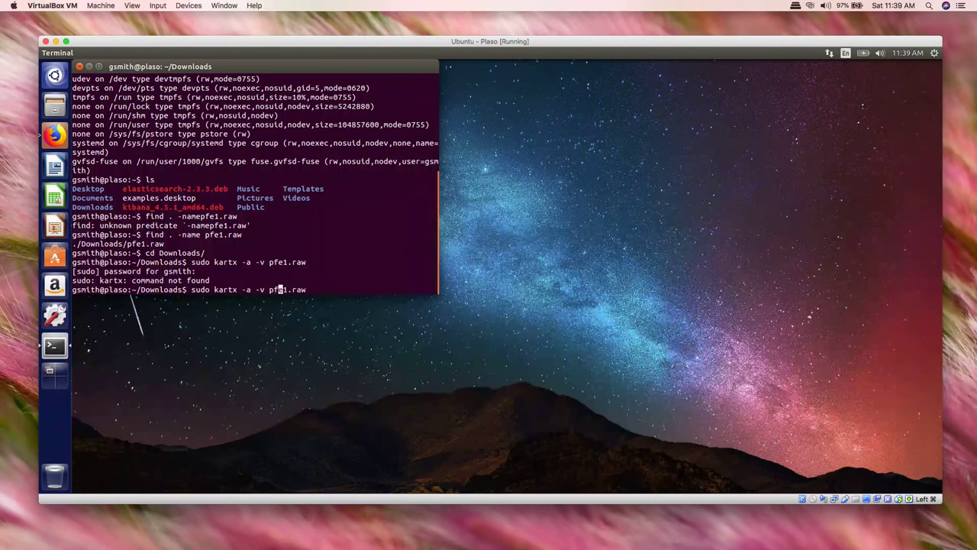
pyautogui.press('Right')
pyautogui.press('Right')
pyautogui.press('Right')
pyautogui.press('Right')
pyautogui.press('Right')
pyautogui.press('Right')
pyautogui.press('Right')
pyautogui.write('p')
pyautogui.press('Return')
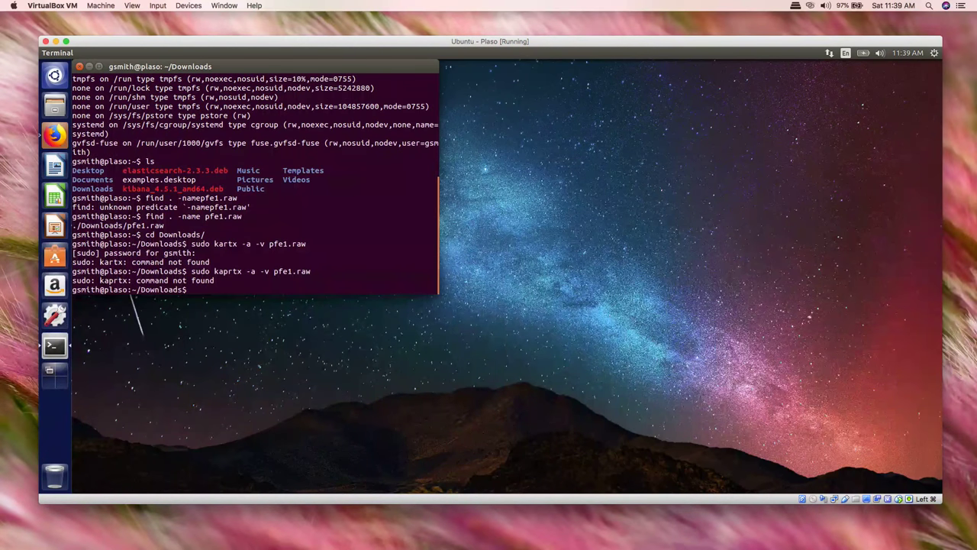
# Correct the command name to kpartx and map the image's partitions with sudo kpartx -a -v pfe1.raw
pyautogui.press('Up')
pyautogui.press('Left')
pyautogui.press('Left')
pyautogui.press('Left')
pyautogui.press('Left')
pyautogui.press('Left')
pyautogui.press('Left')
pyautogui.press('Left')
pyautogui.press('Left')
pyautogui.press('Left')
pyautogui.press('Left')
pyautogui.press('Left')
pyautogui.press('Left')
pyautogui.press('Left')
pyautogui.press('Left')
pyautogui.press('Left')
pyautogui.press('Left')
pyautogui.press('Left')
pyautogui.press('BackSpace')
pyautogui.press('BackSpace')
pyautogui.write('pa')
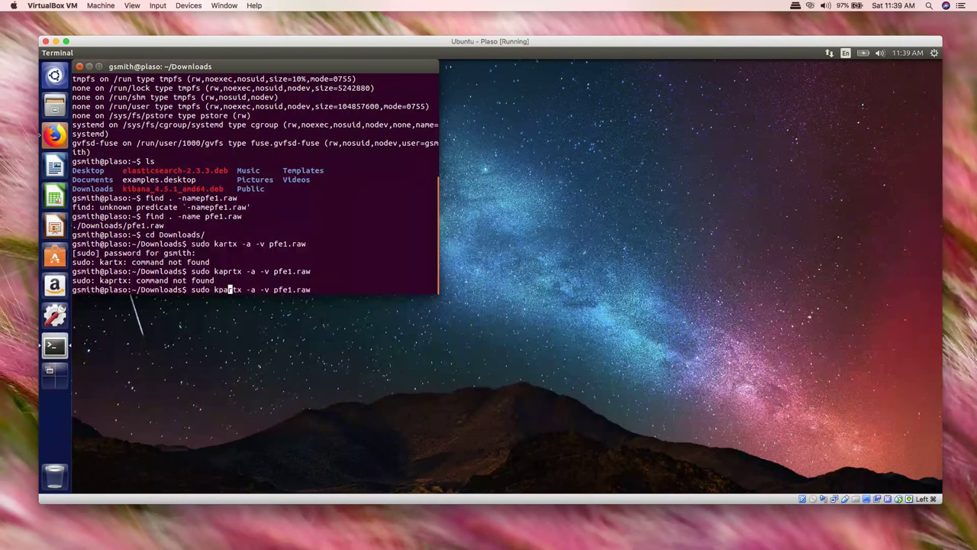
pyautogui.press('Return')
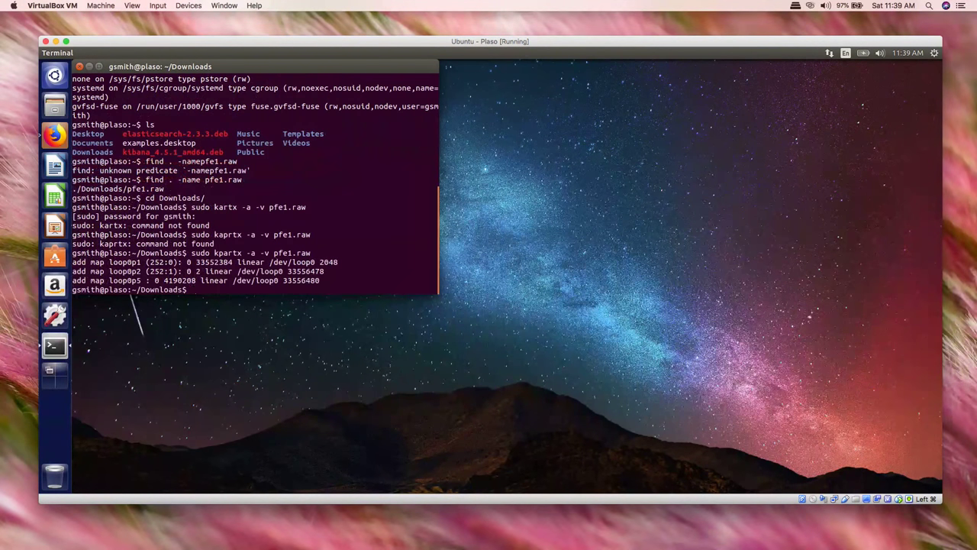
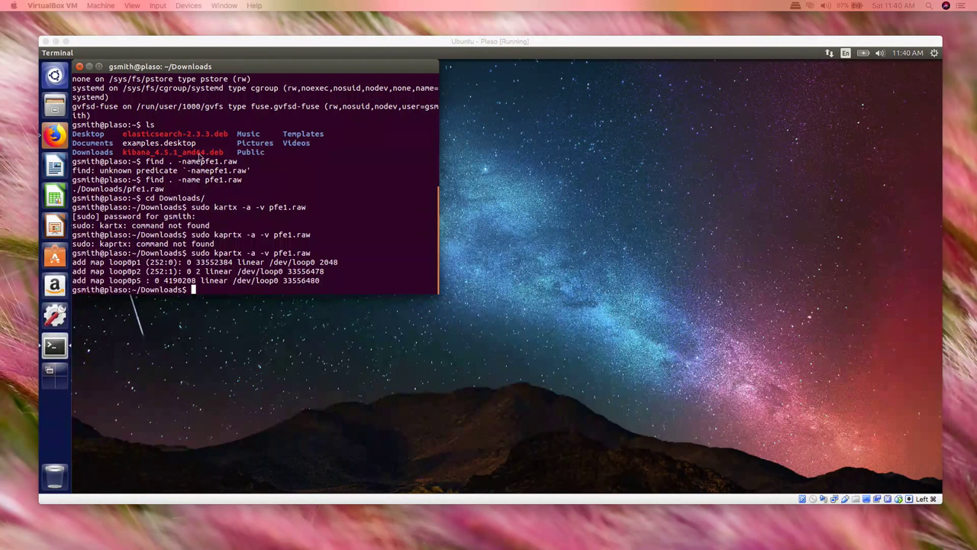
# Mount the image's 17 GB Volume by opening it in the file manager, and close the file manager window
pyautogui.click(56, 110)
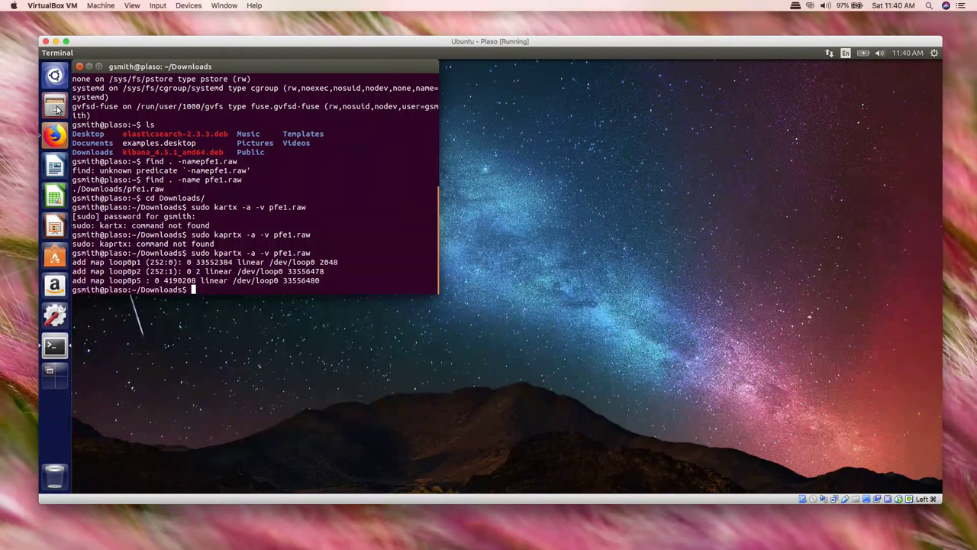
pyautogui.click(57, 109)
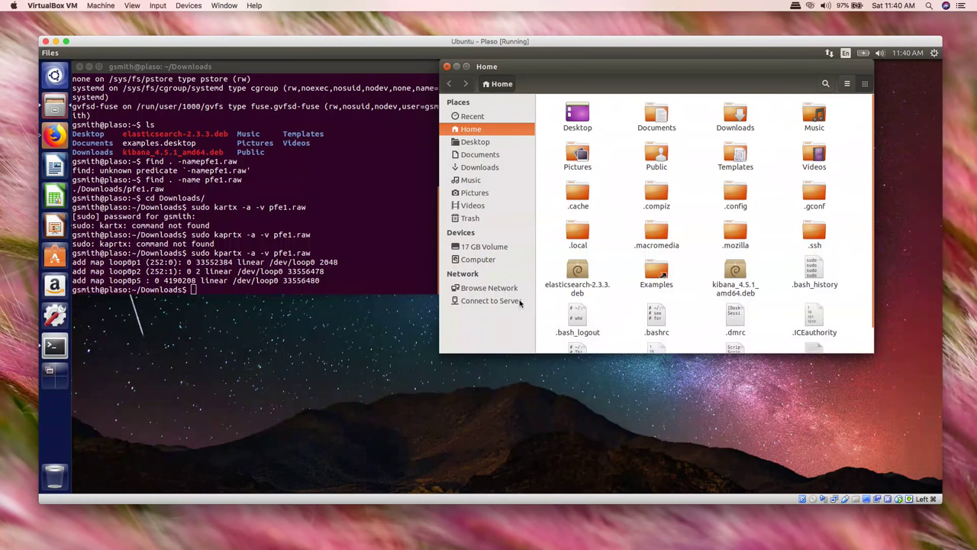
pyautogui.click(487, 247)
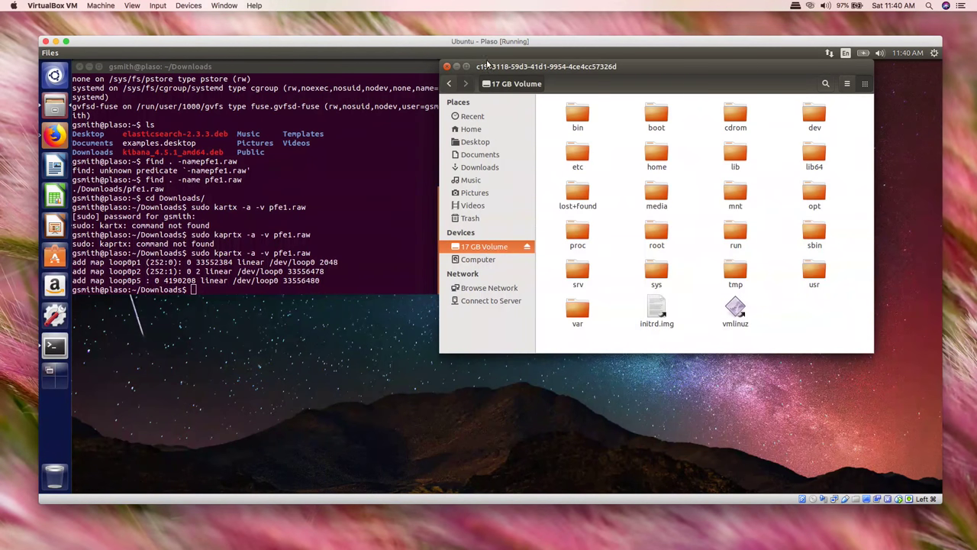
pyautogui.click(447, 67)
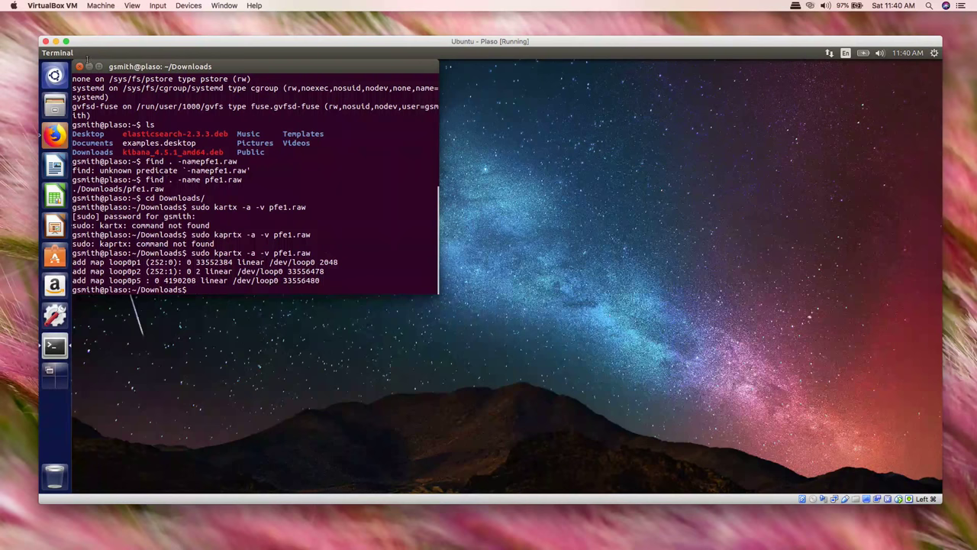
pyautogui.hotkey('ctrl', 'alt', 'Right')
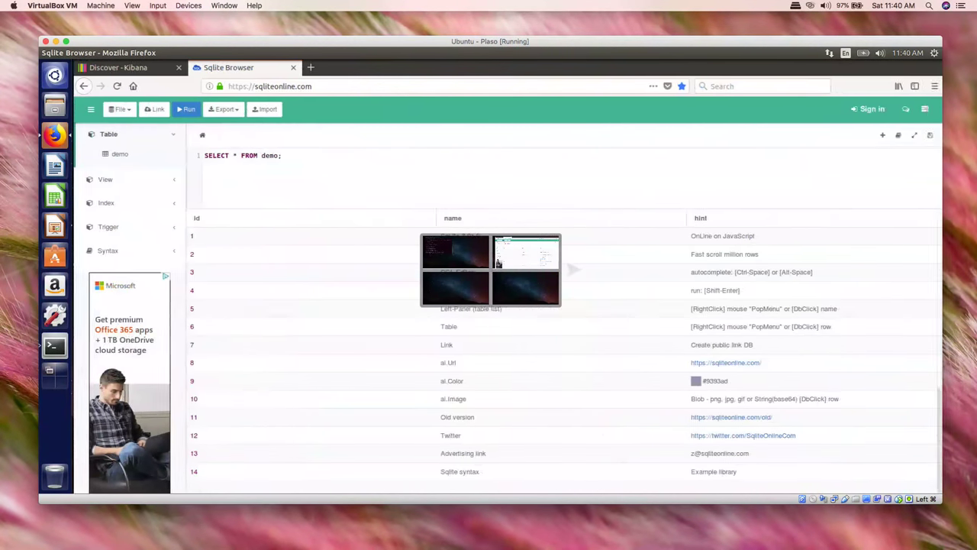
pyautogui.click(129, 113)
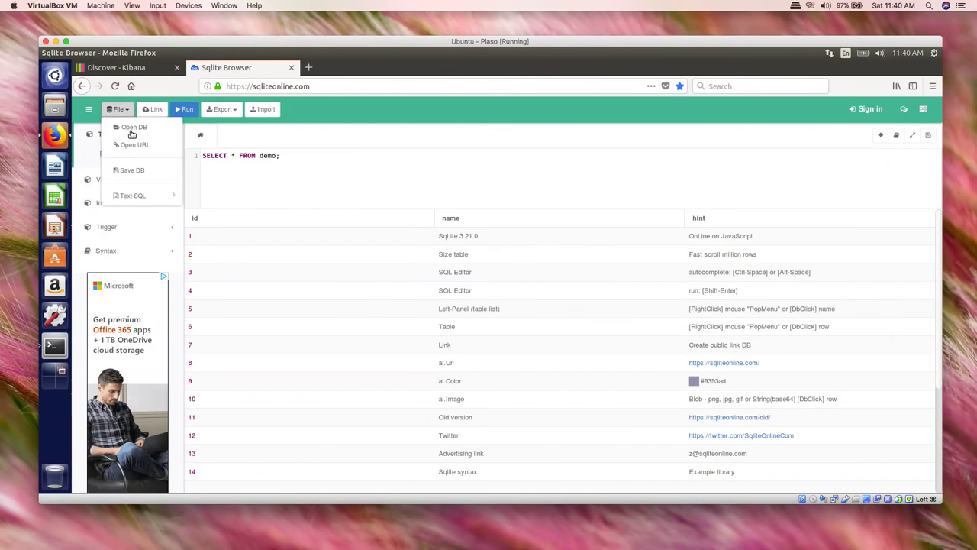
pyautogui.click(131, 128)
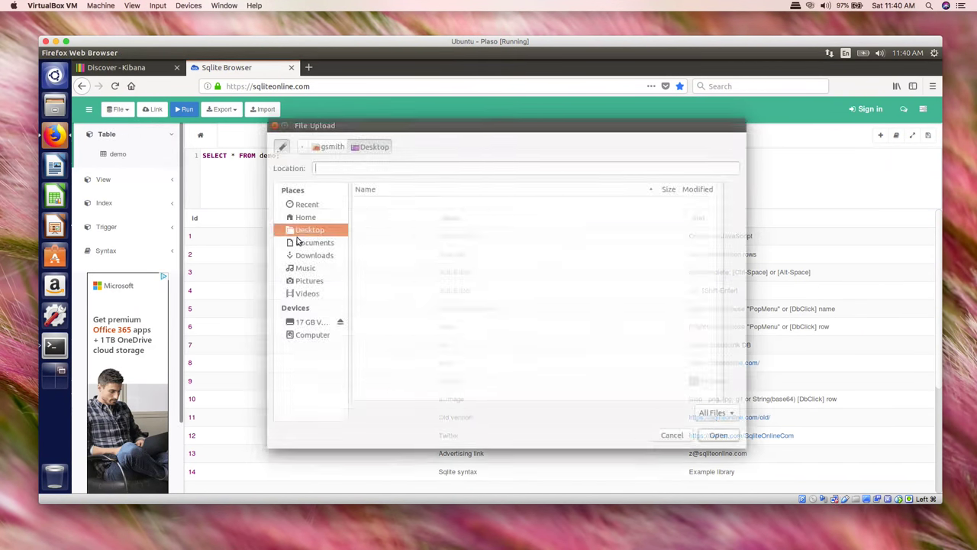
pyautogui.click(311, 323)
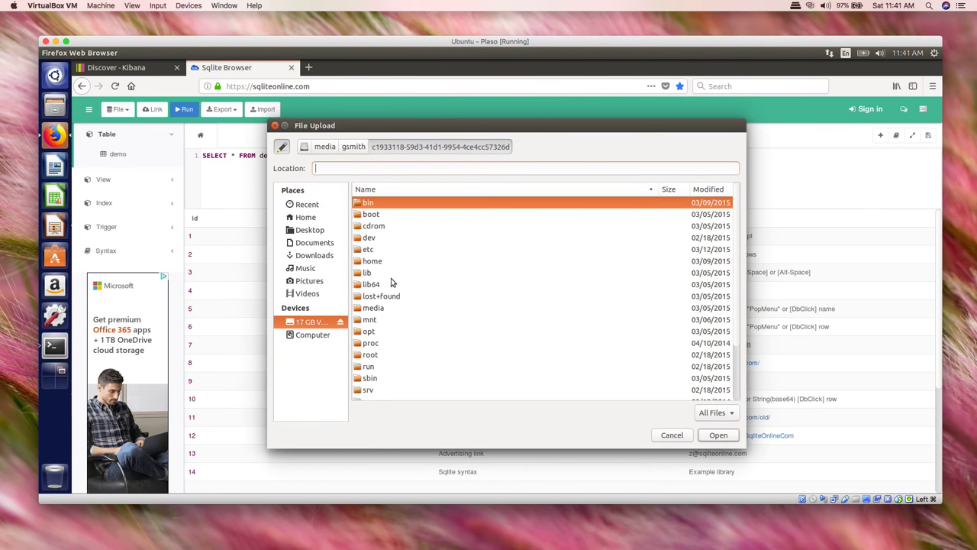
pyautogui.click(363, 263)
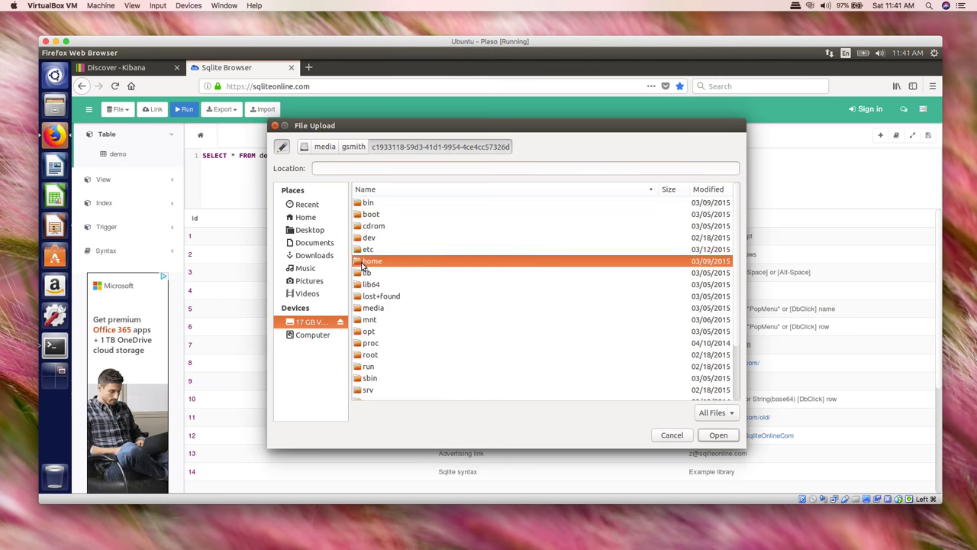
pyautogui.doubleClick(363, 263)
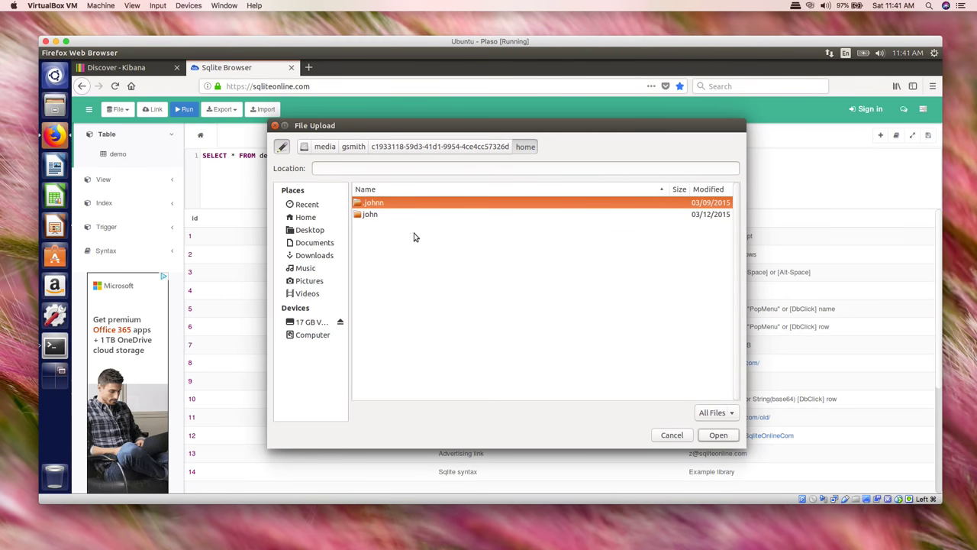
pyautogui.click(374, 217)
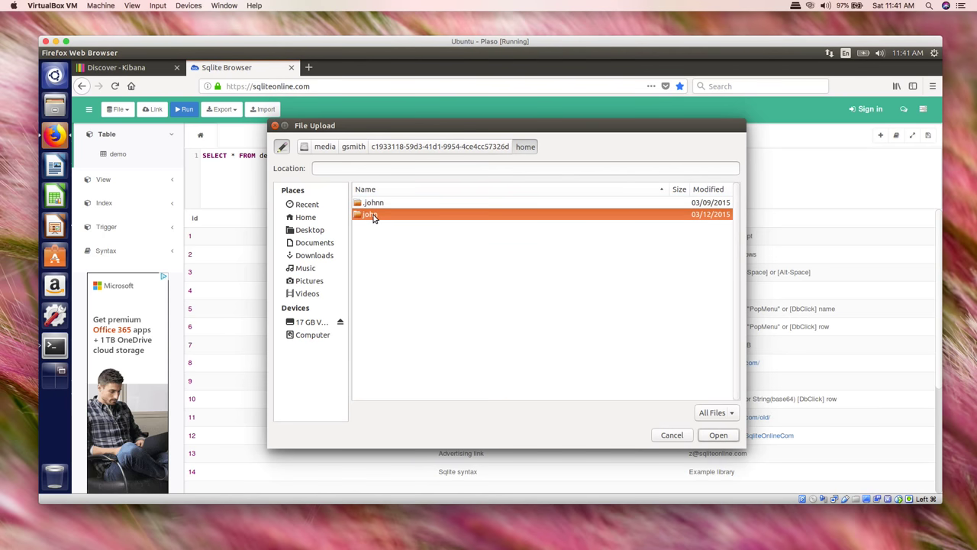
pyautogui.rightClick(377, 219)
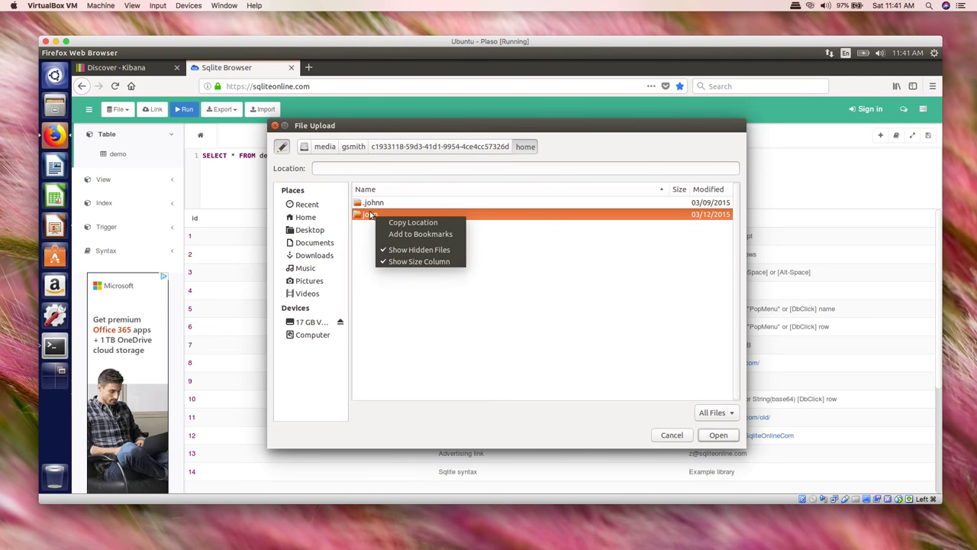
pyautogui.click(369, 217)
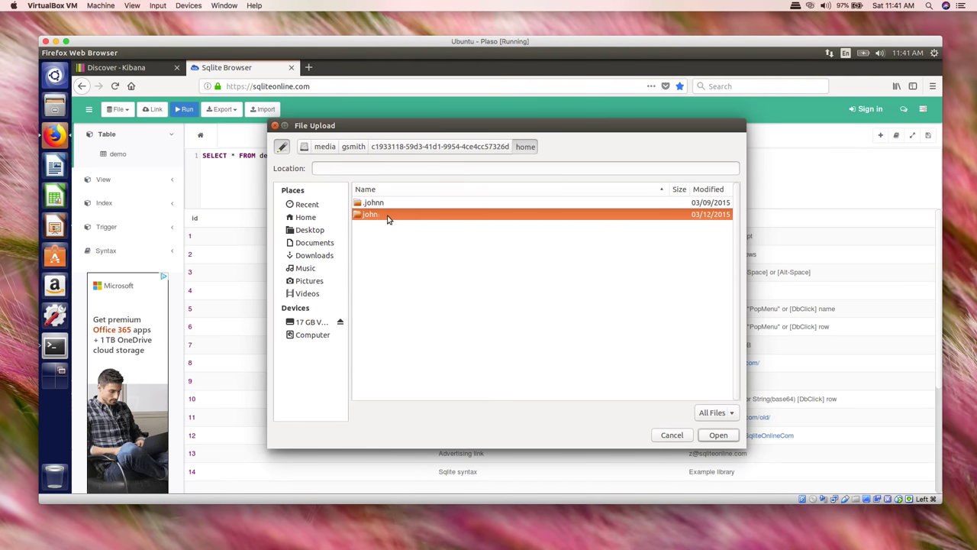
pyautogui.rightClick(388, 219)
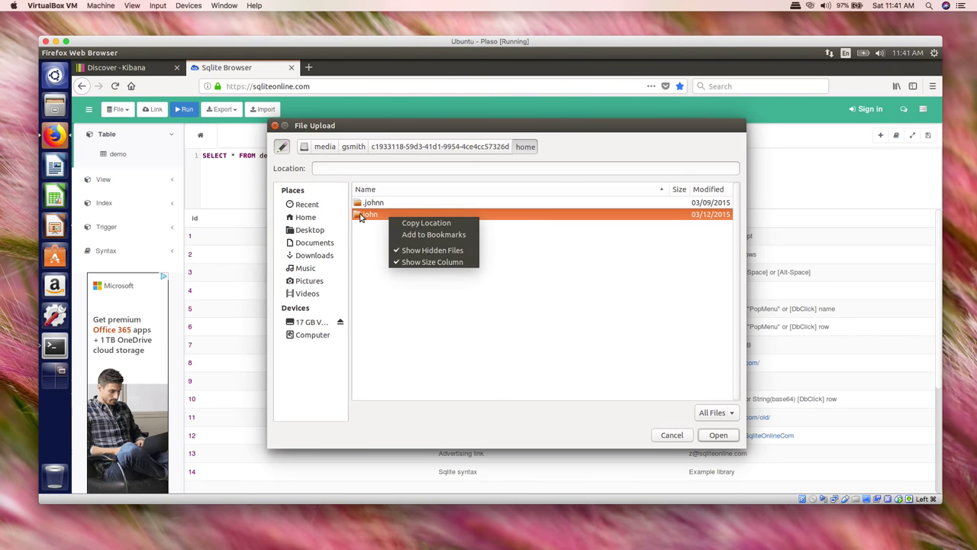
pyautogui.click(360, 218)
pyautogui.rightClick(359, 218)
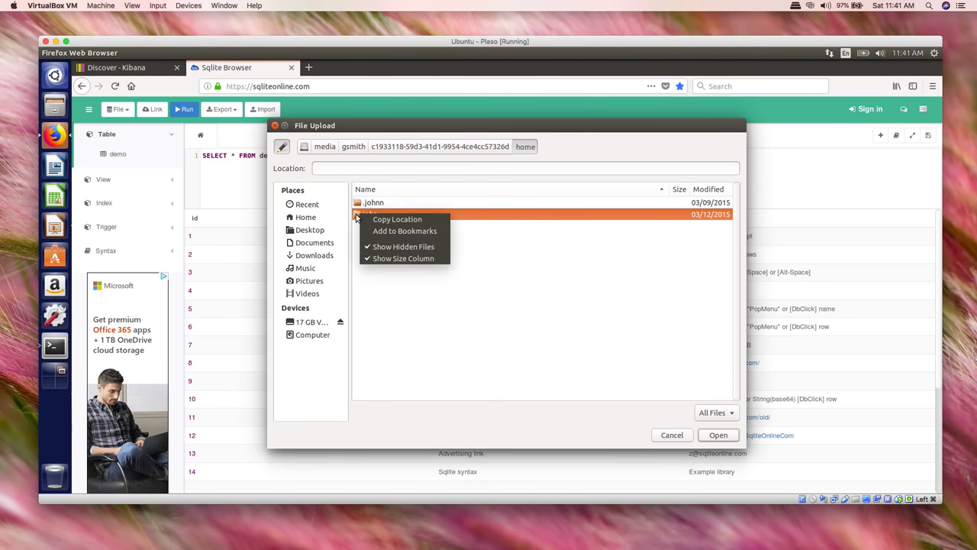
pyautogui.click(396, 379)
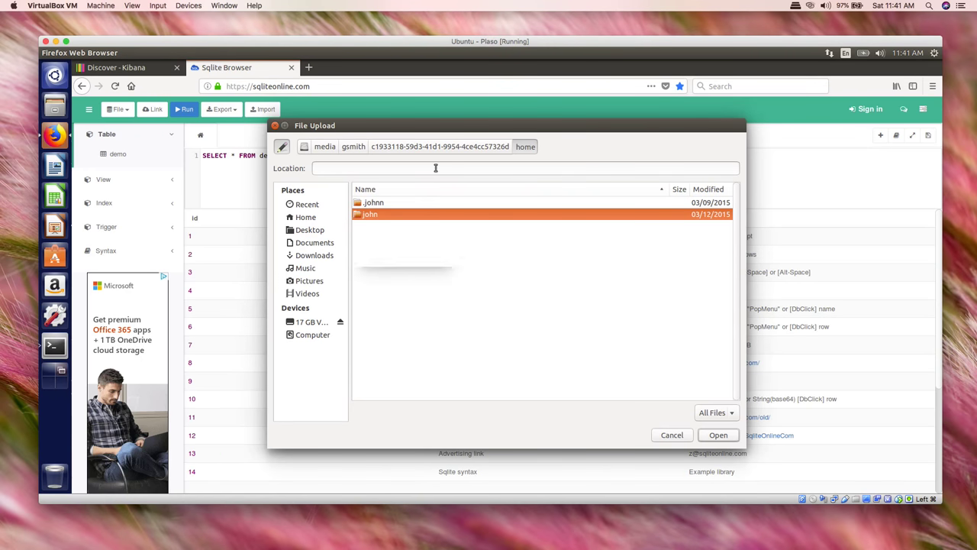
pyautogui.rightClick(387, 128)
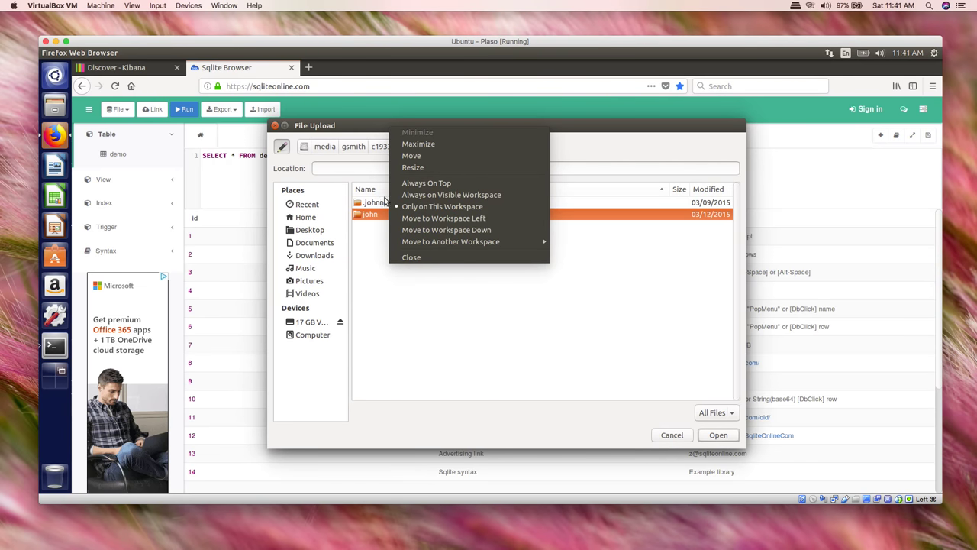
pyautogui.click(373, 241)
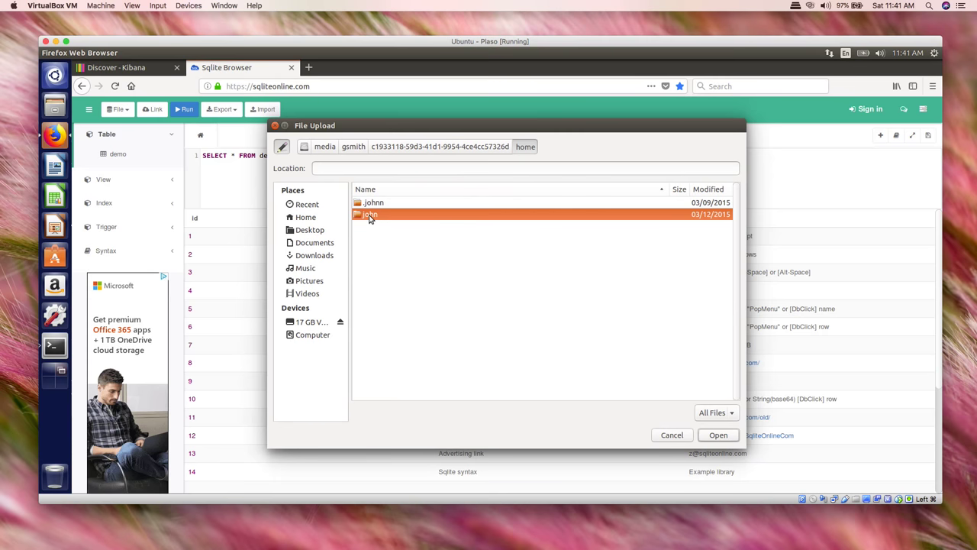
pyautogui.rightClick(369, 217)
pyautogui.press('Escape')
pyautogui.rightClick(320, 126)
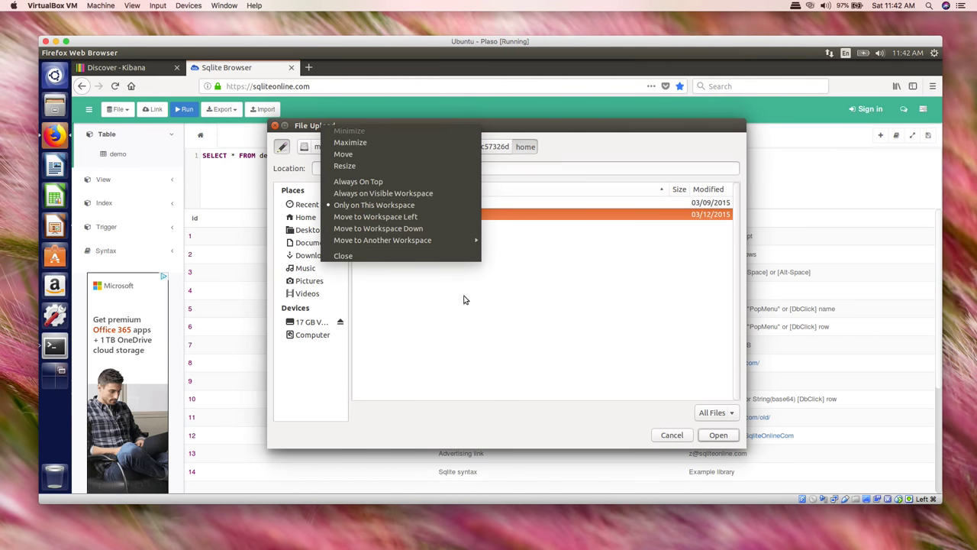
pyautogui.click(496, 319)
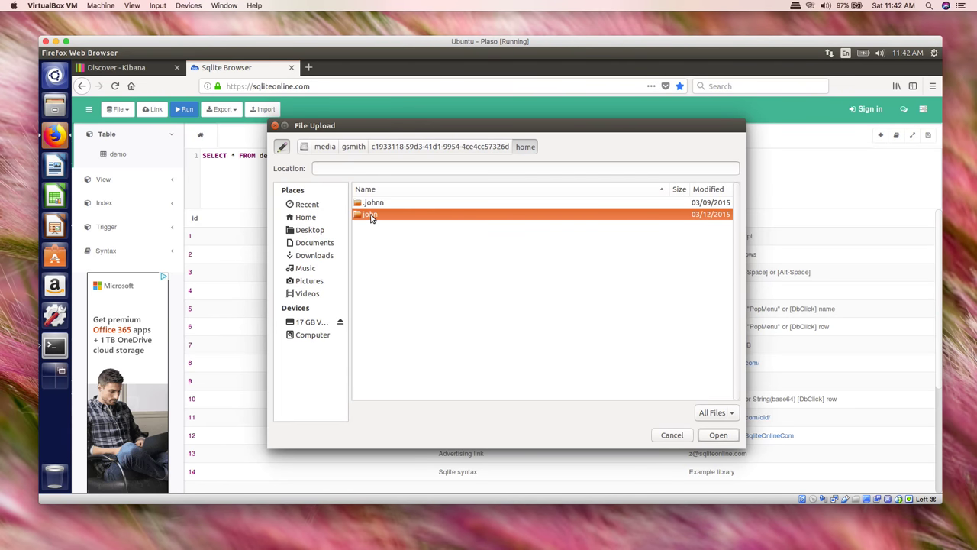
# Open the selected user folder and browse to its .mozilla/firefox/gb64uelc.default profile folder
pyautogui.click(715, 436)
pyautogui.click(717, 436)
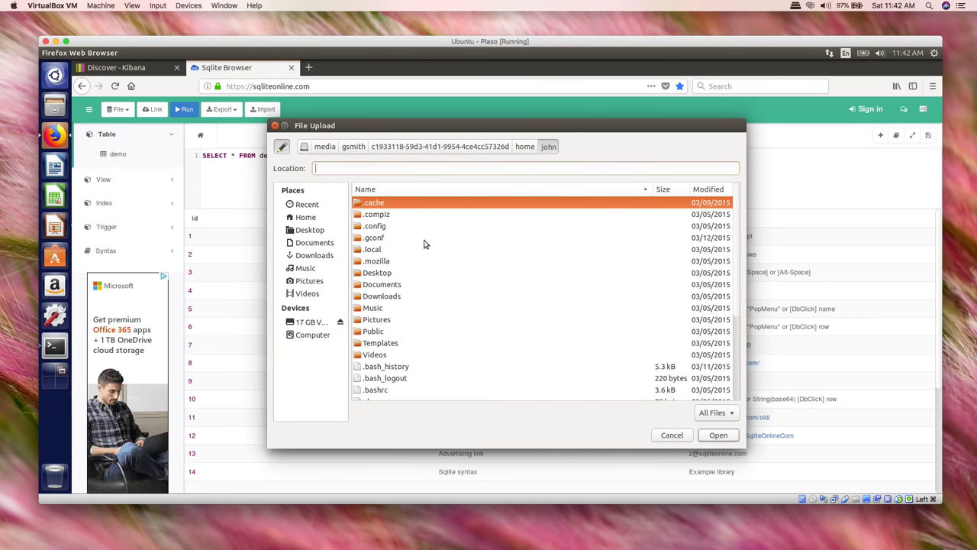
pyautogui.scroll(-2, 417, 267)
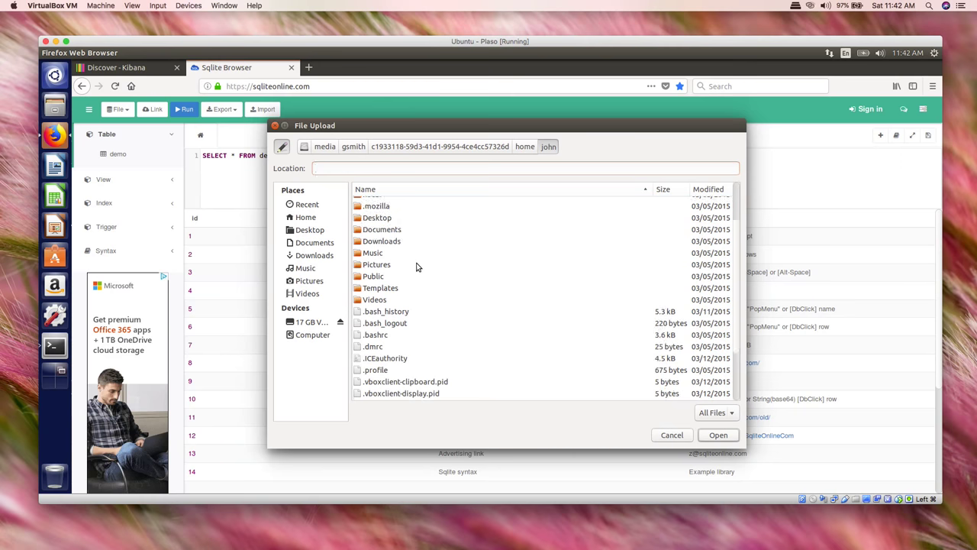
pyautogui.scroll(-2, 417, 267)
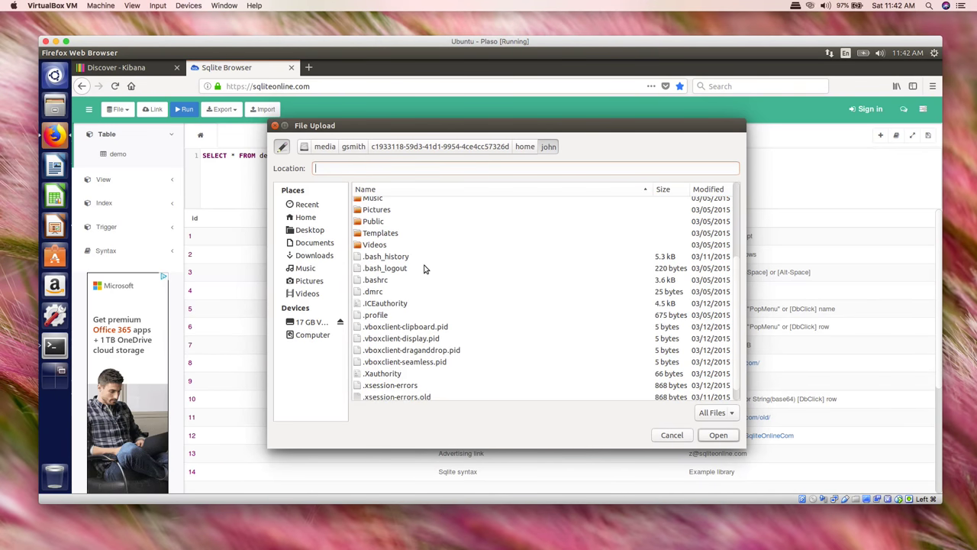
pyautogui.scroll(-1, 425, 268)
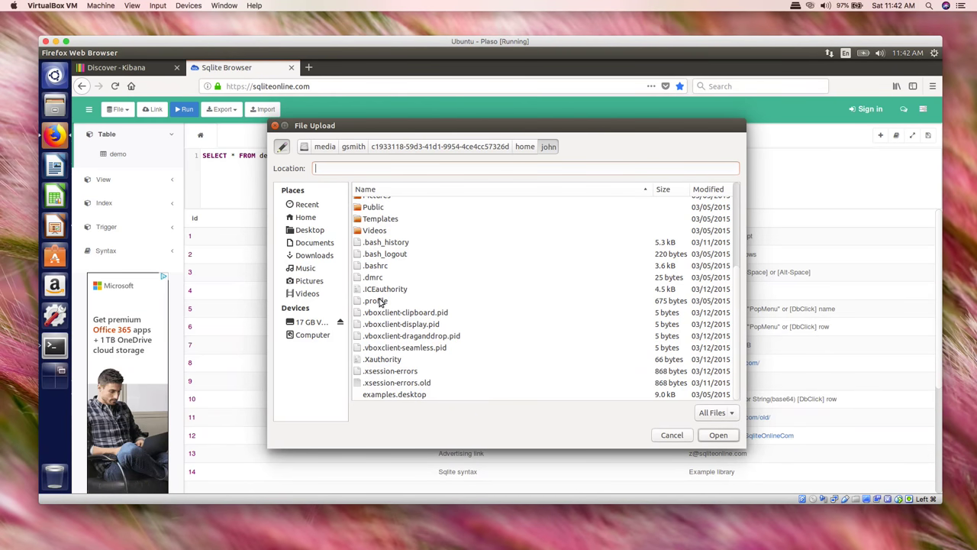
pyautogui.scroll(5, 430, 280)
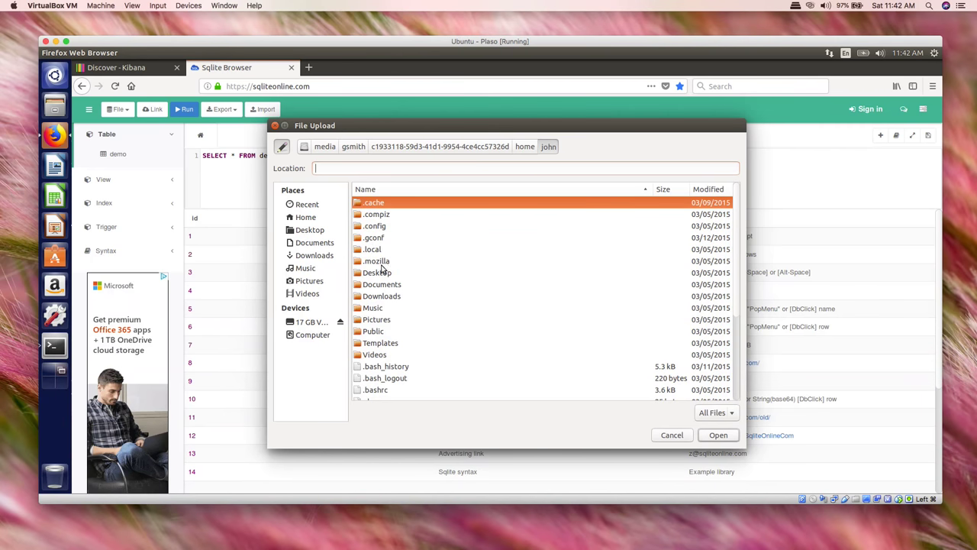
pyautogui.doubleClick(375, 262)
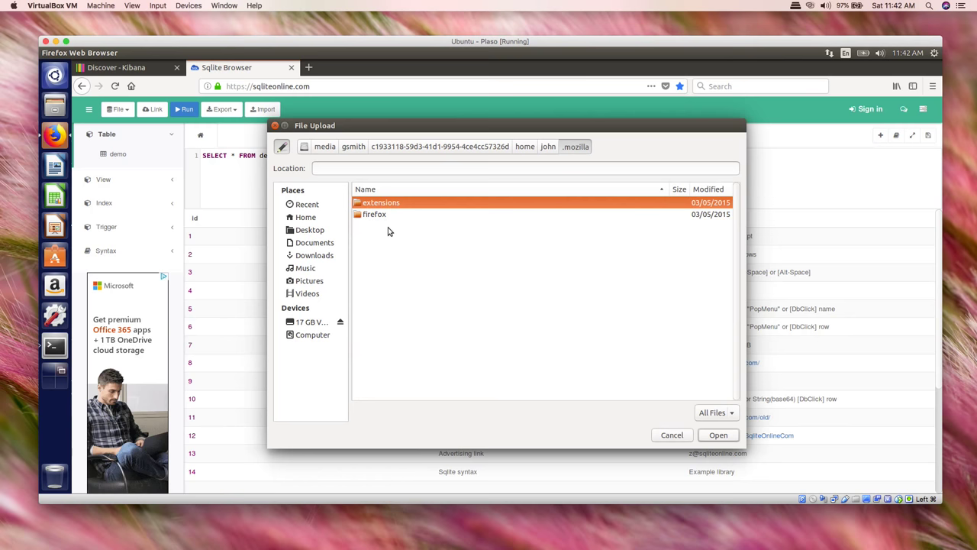
pyautogui.doubleClick(374, 215)
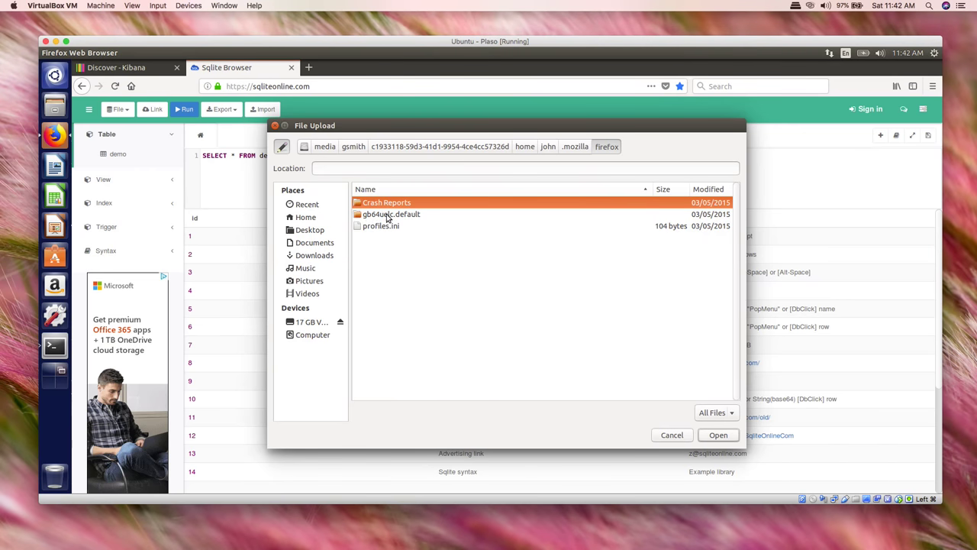
pyautogui.click(384, 217)
pyautogui.doubleClick(386, 216)
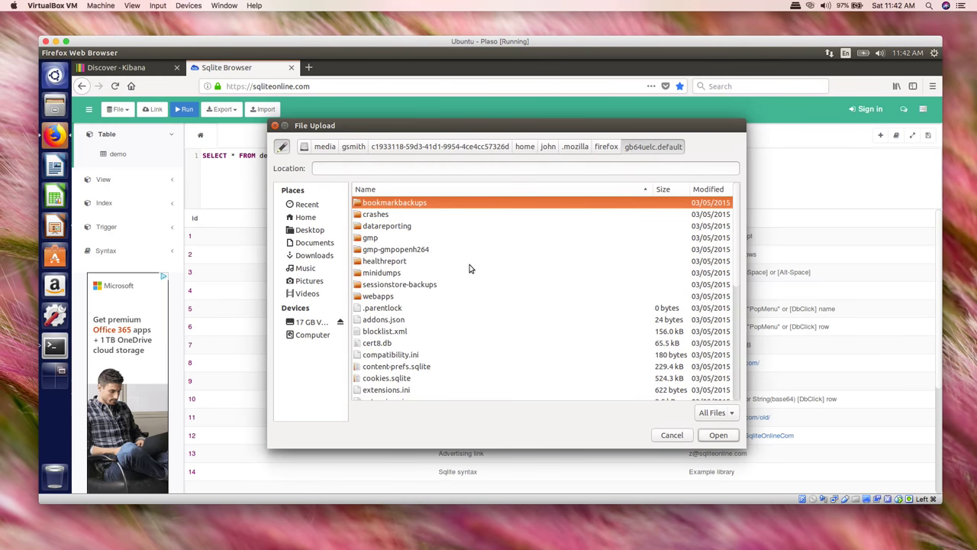
# Open the places.sqlite database from the Firefox profile folder in the SQLite browser
pyautogui.scroll(-1, 469, 269)
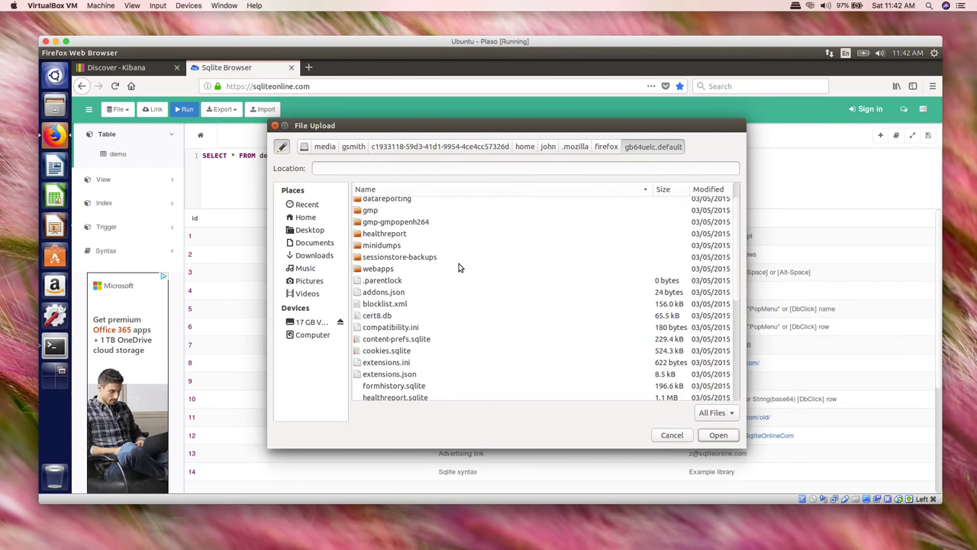
pyautogui.scroll(1, 459, 267)
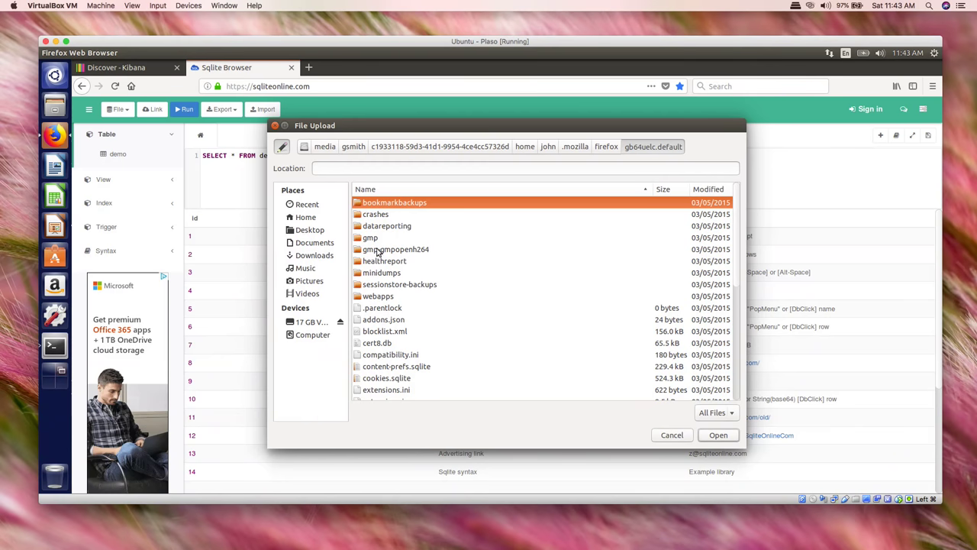
pyautogui.scroll(-5, 388, 273)
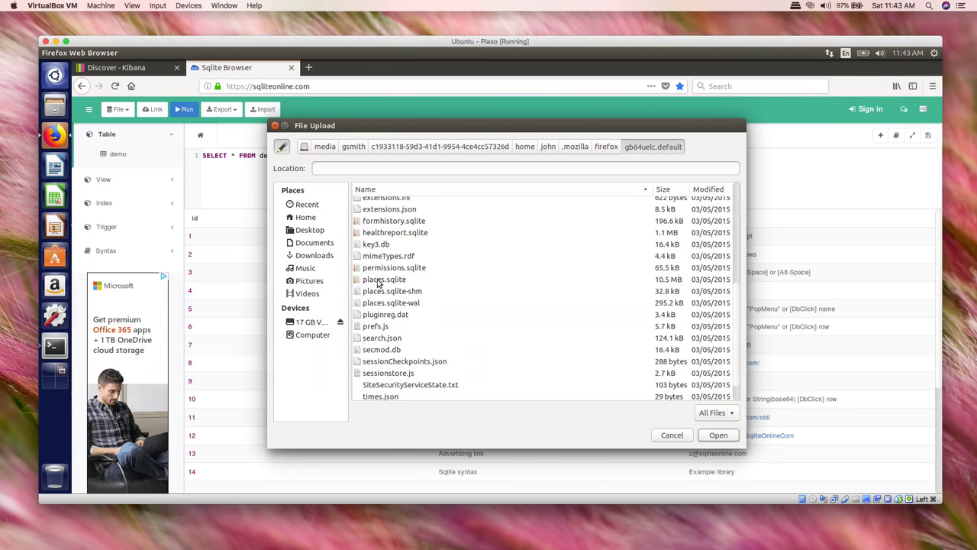
pyautogui.click(378, 284)
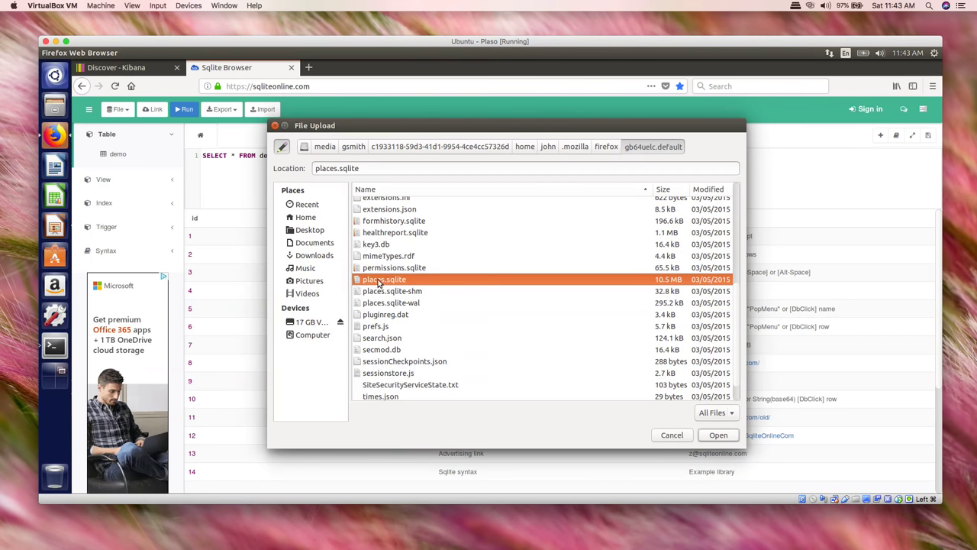
pyautogui.click(718, 435)
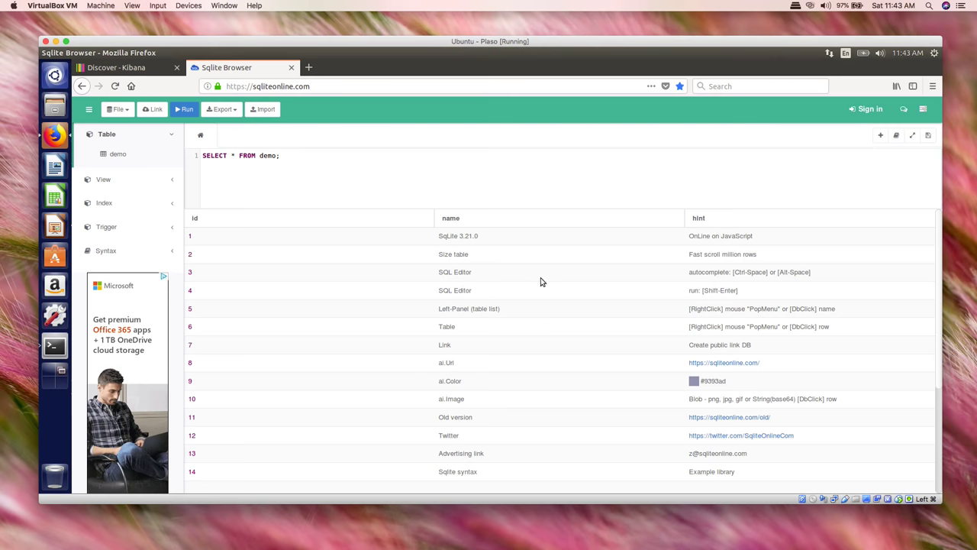
pyautogui.scroll(-2, 537, 277)
pyautogui.scroll(1, 535, 277)
pyautogui.scroll(1, 535, 278)
pyautogui.scroll(-5, 532, 276)
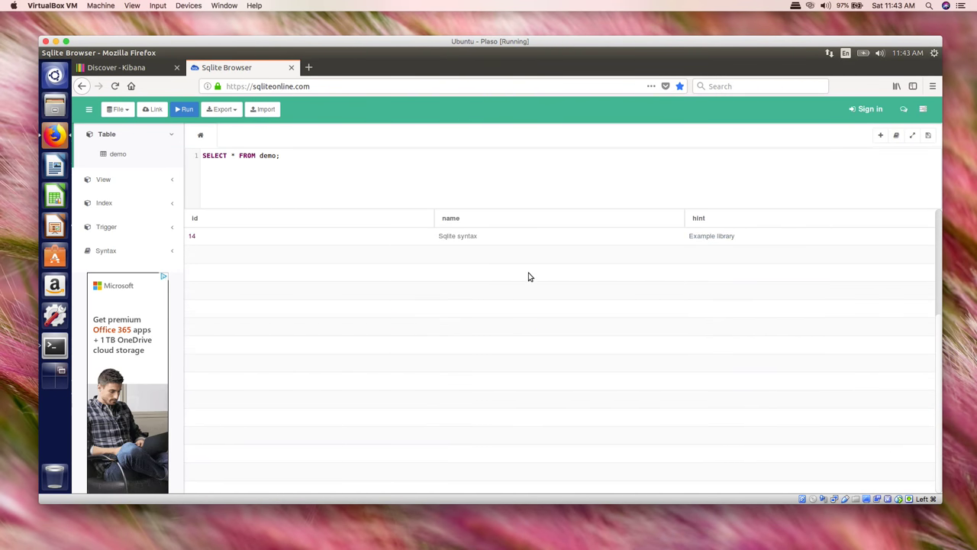
# Load places.sqlite from the gb64uelc.default profile folder again and display all rows of its moz_places table
pyautogui.scroll(5, 535, 262)
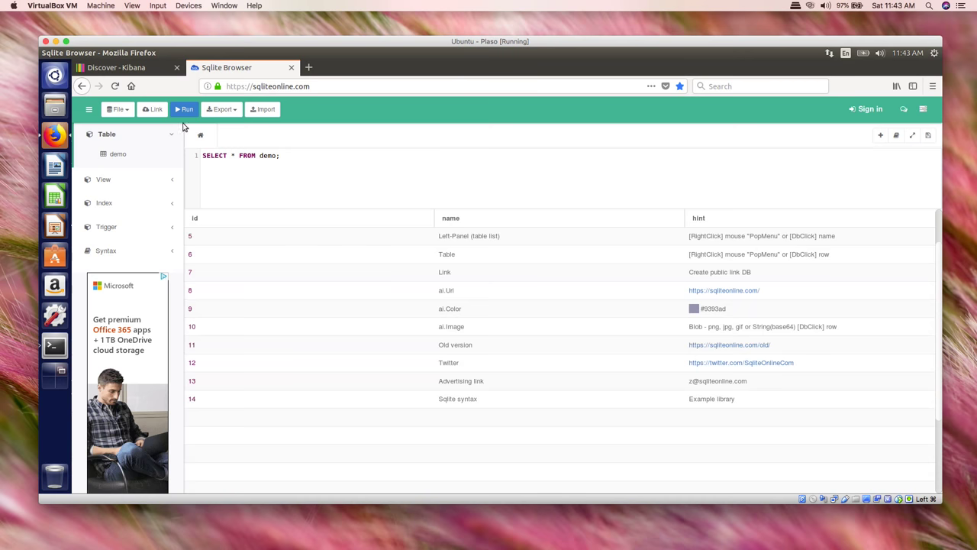
pyautogui.click(122, 110)
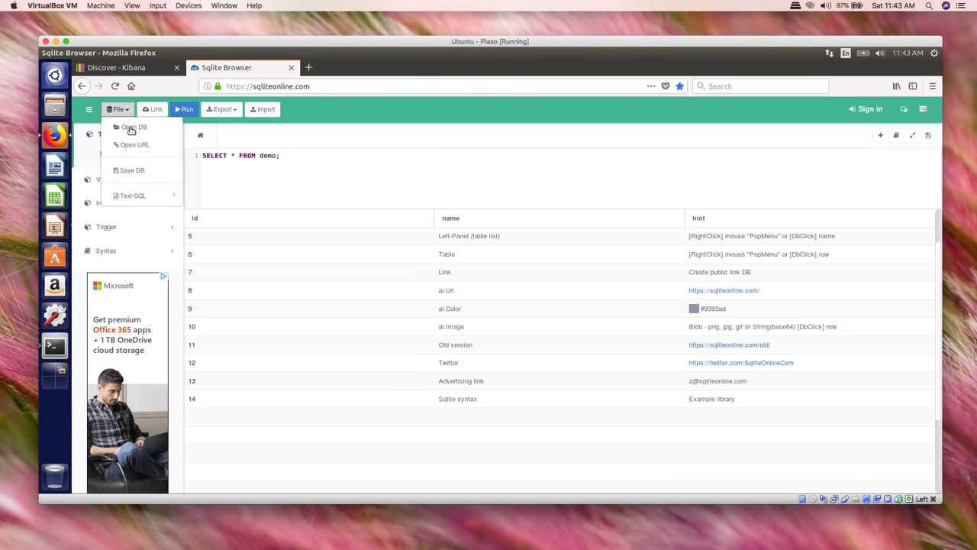
pyautogui.click(130, 127)
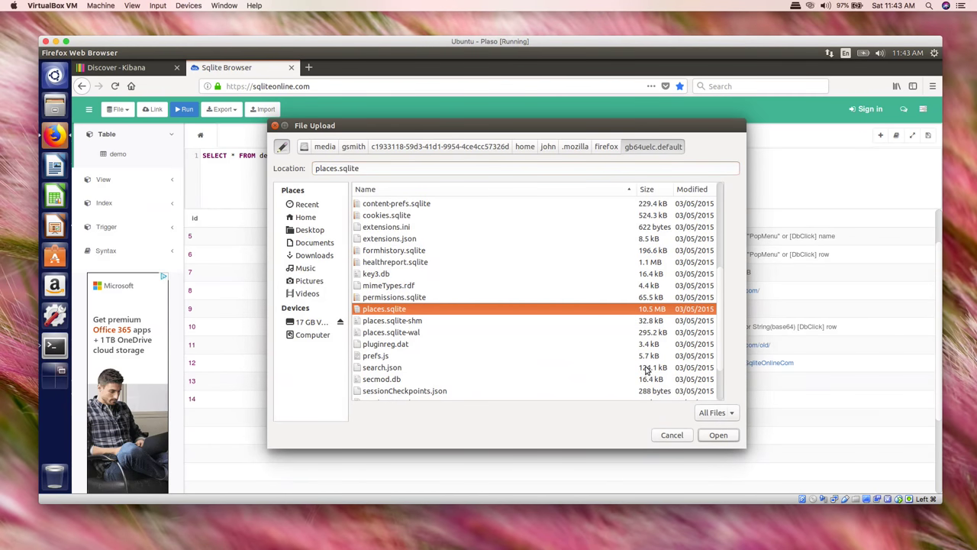
pyautogui.click(717, 439)
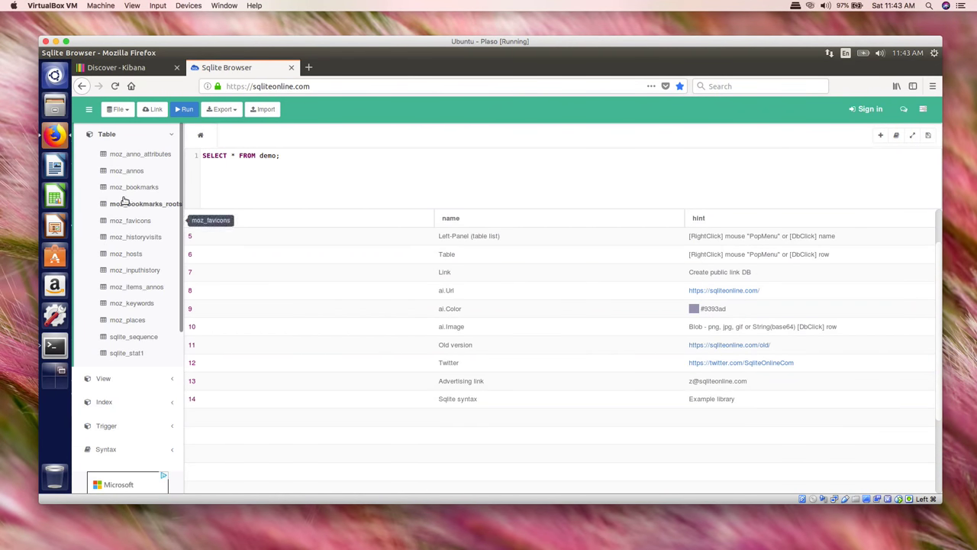
pyautogui.scroll(-5, 122, 200)
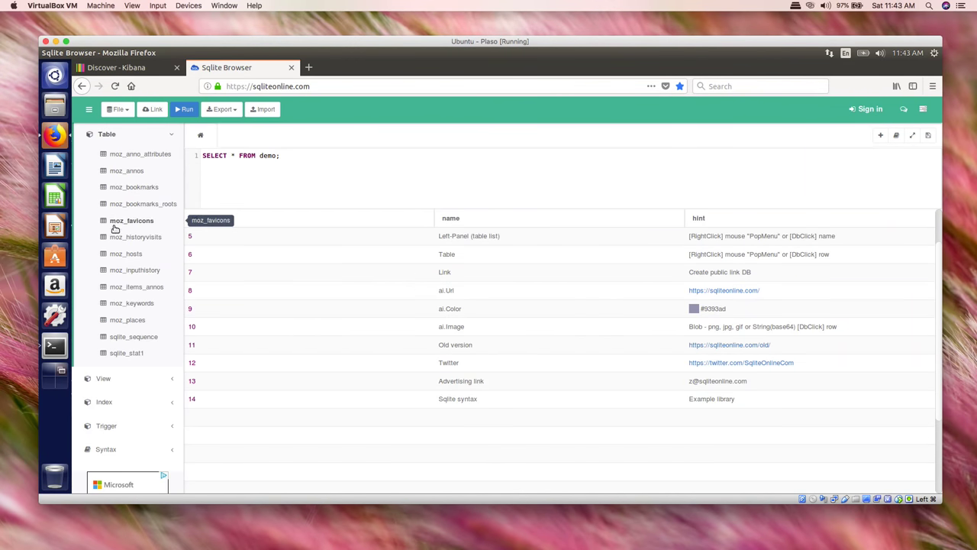
pyautogui.doubleClick(126, 324)
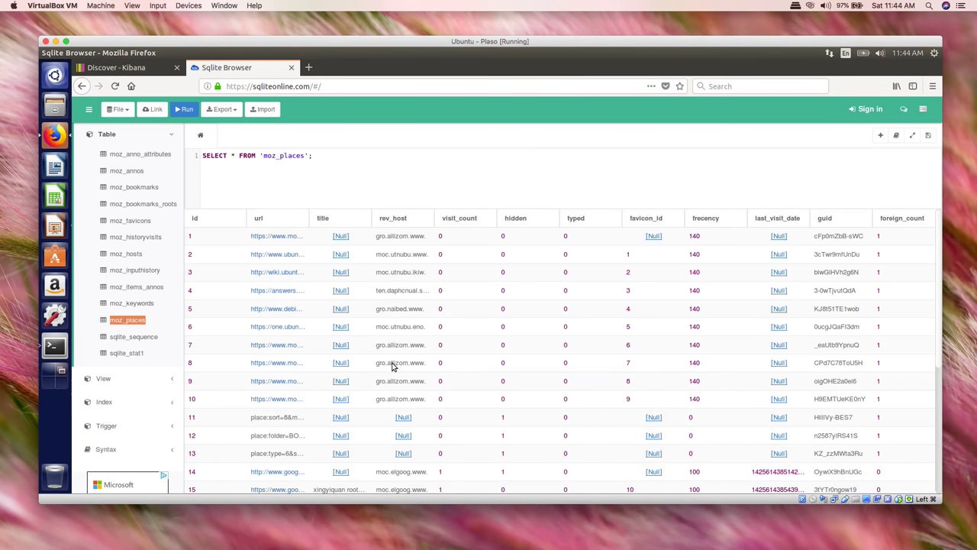
# Open the moz_places record with id 10 and examine the records one by one through id 17
pyautogui.doubleClick(397, 401)
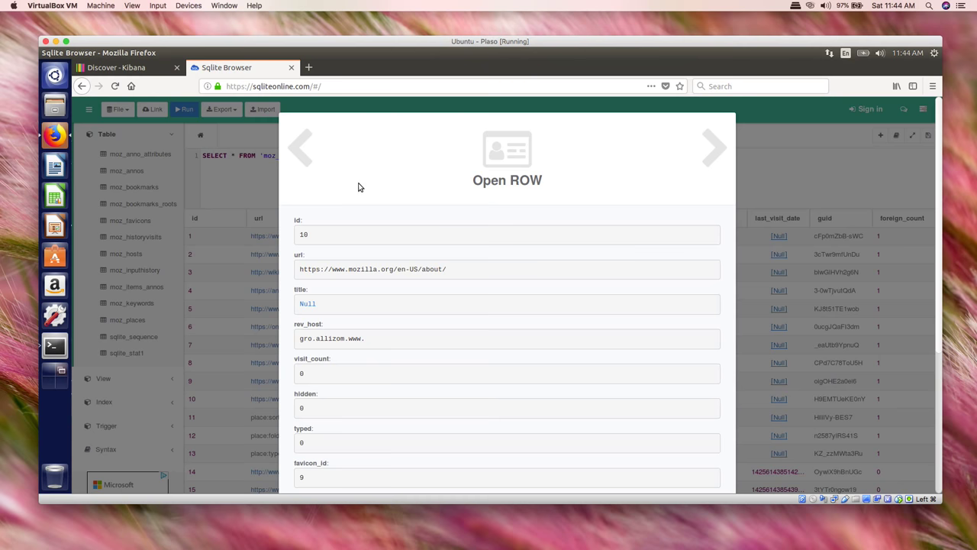
pyautogui.click(714, 148)
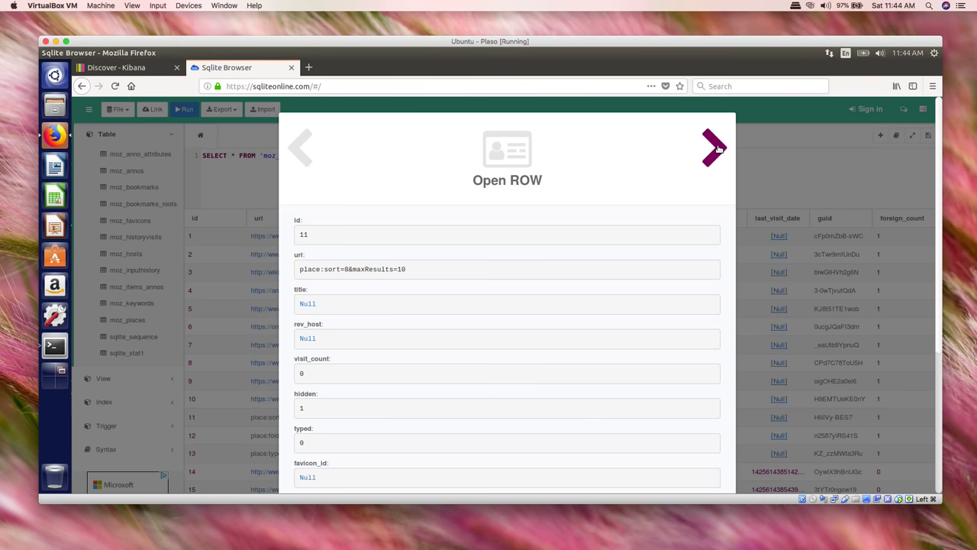
pyautogui.click(715, 148)
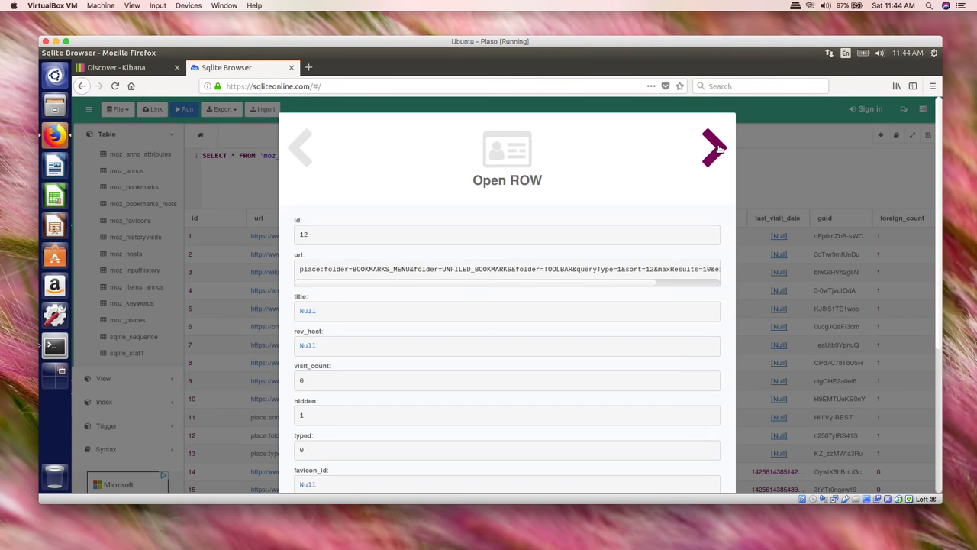
pyautogui.click(716, 149)
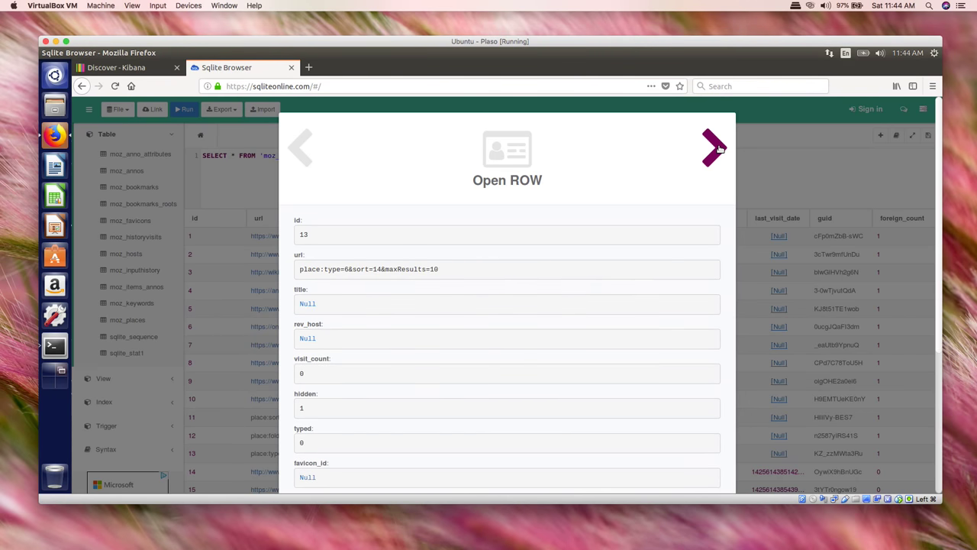
pyautogui.click(716, 148)
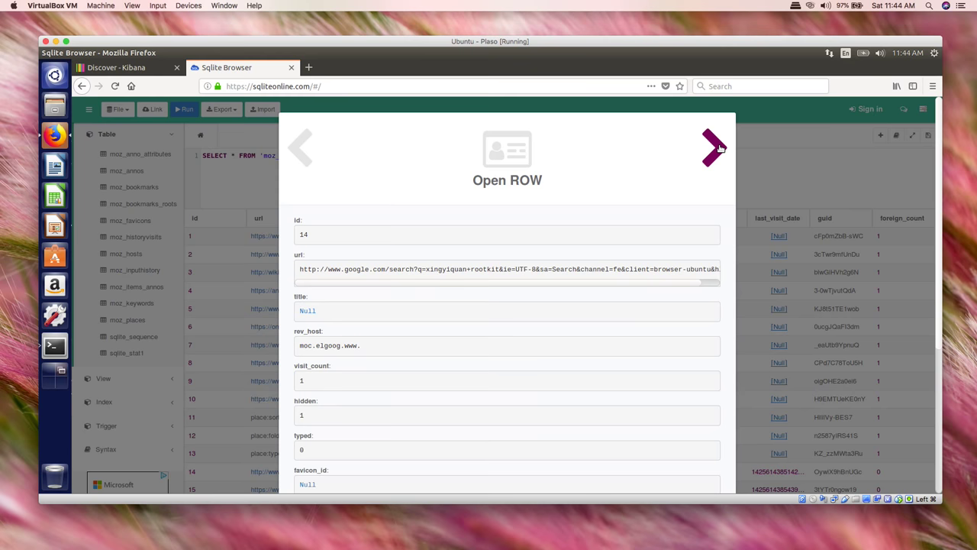
pyautogui.click(713, 147)
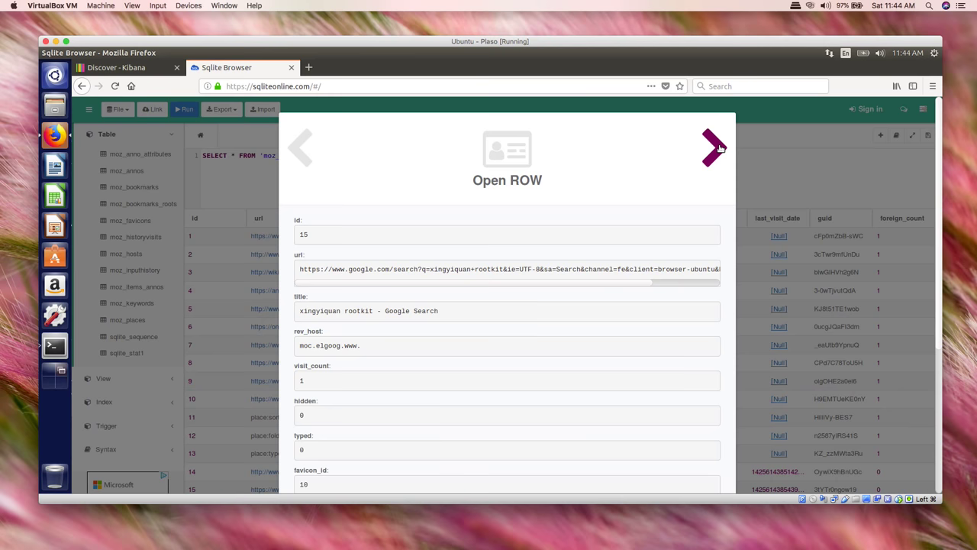
pyautogui.click(717, 148)
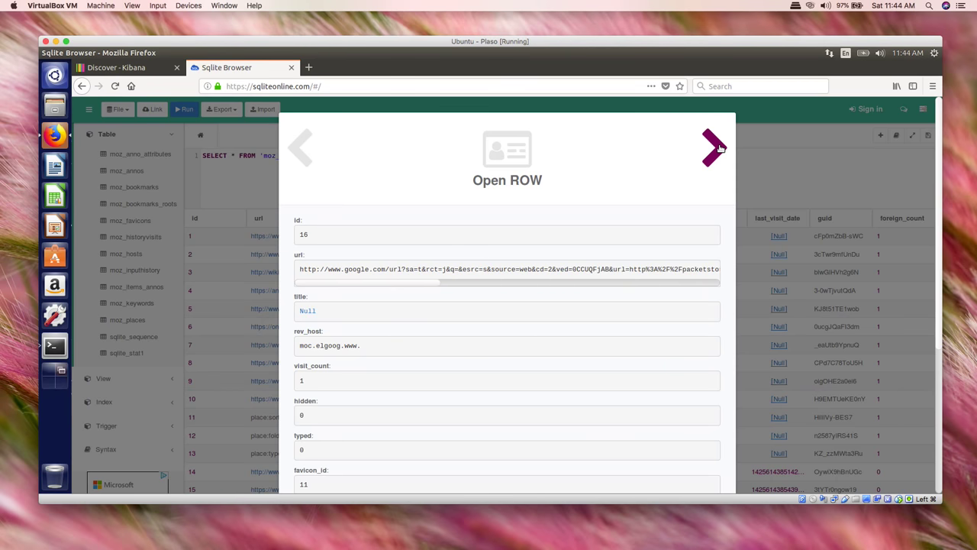
pyautogui.click(717, 147)
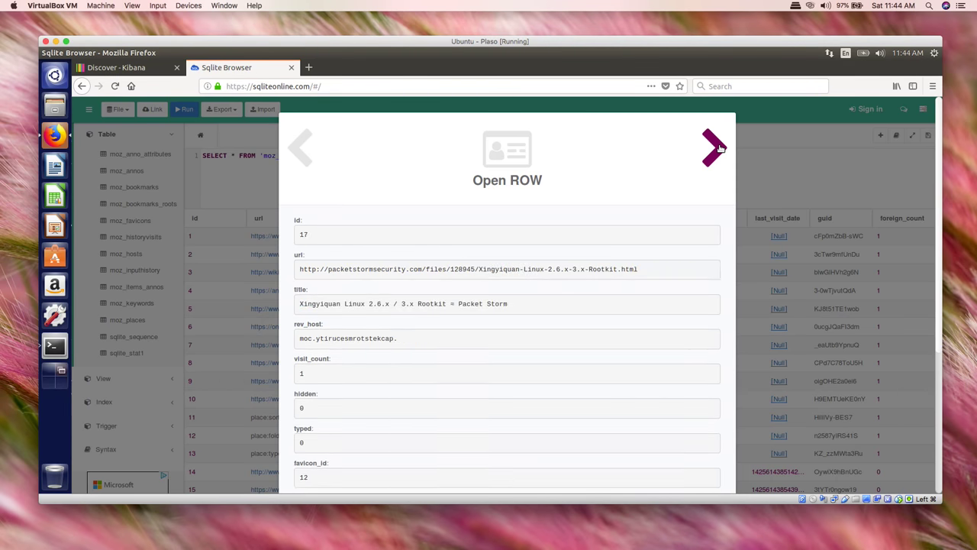